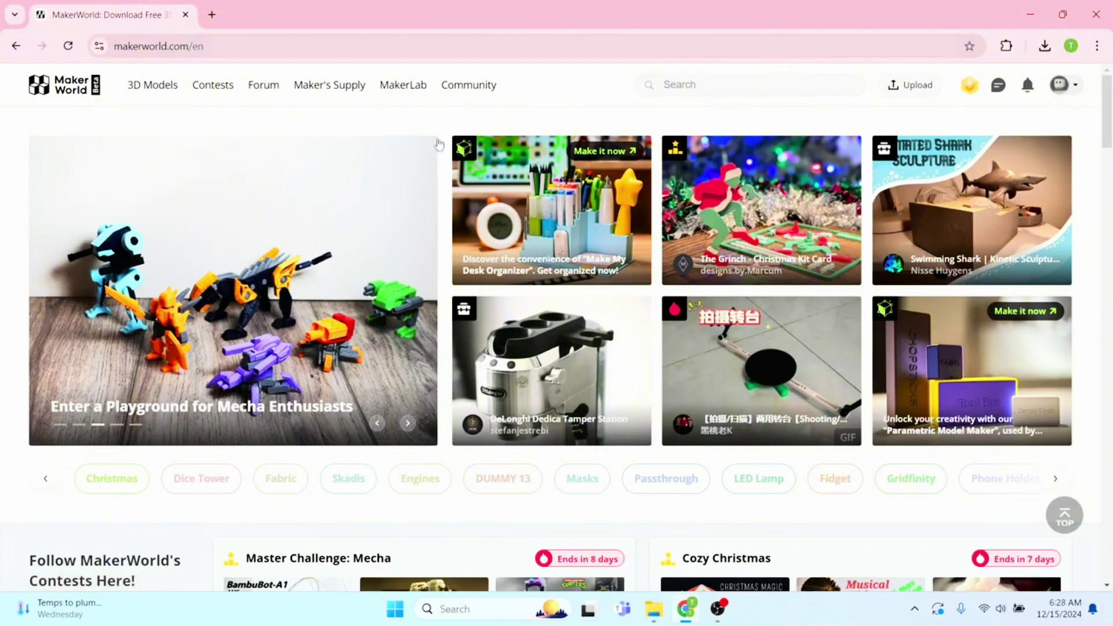
Start the Make My Statue tool from MakerLab and scroll to the saved statue projects list
{"action": "left_click", "coordinate": [404, 93]}
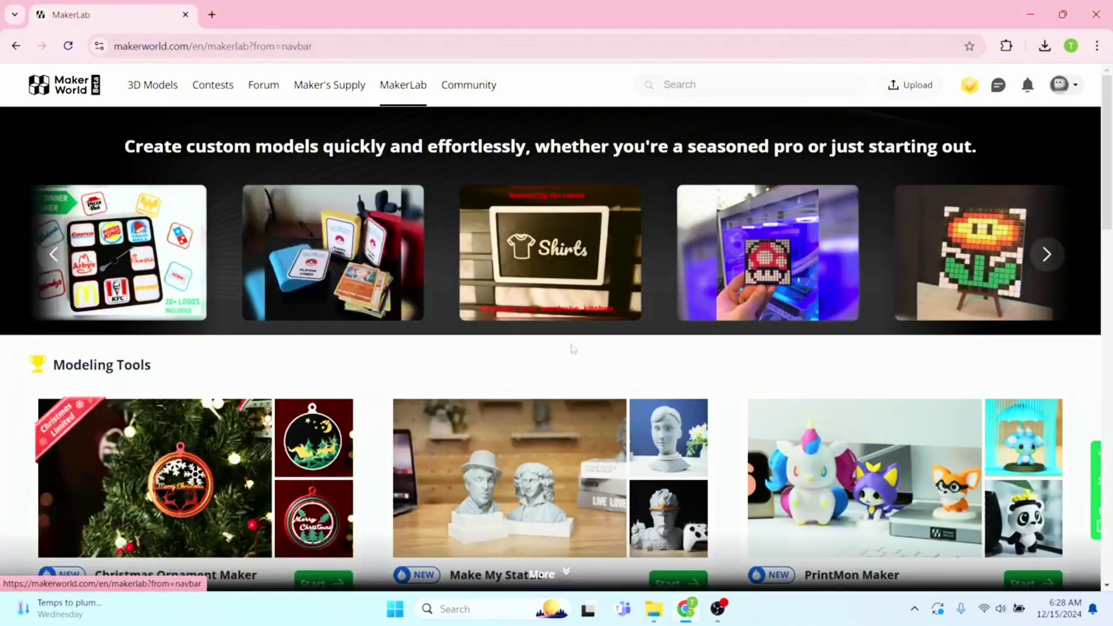
{"action": "scroll", "coordinate": [571, 348], "scroll_direction": "down", "scroll_amount": 2}
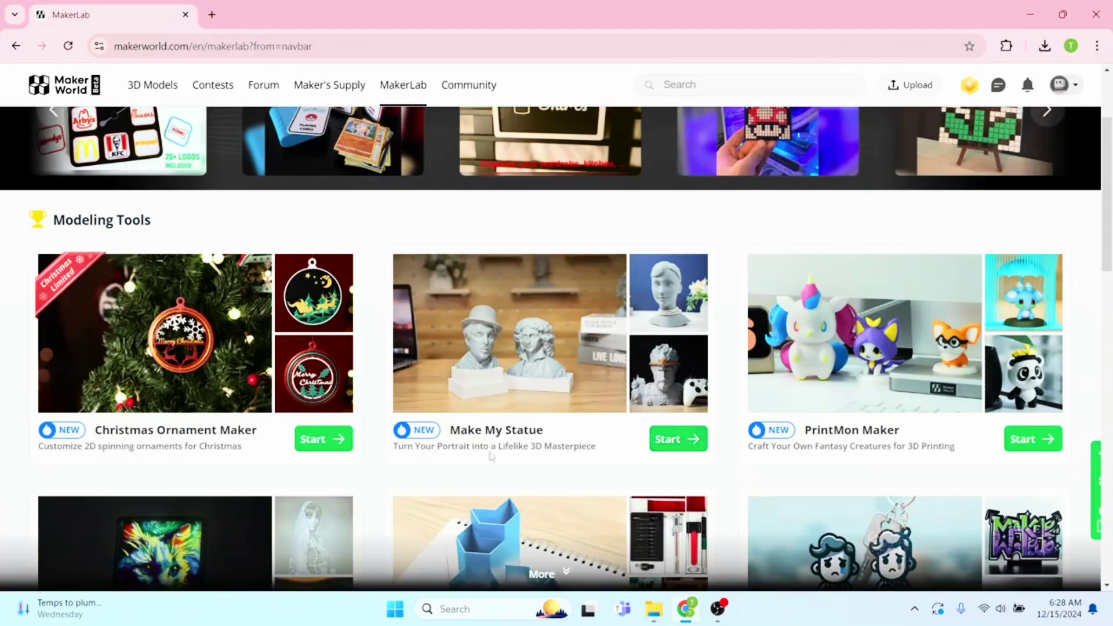
{"action": "left_click", "coordinate": [673, 444]}
{"action": "scroll", "coordinate": [341, 293], "scroll_direction": "down", "scroll_amount": 2}
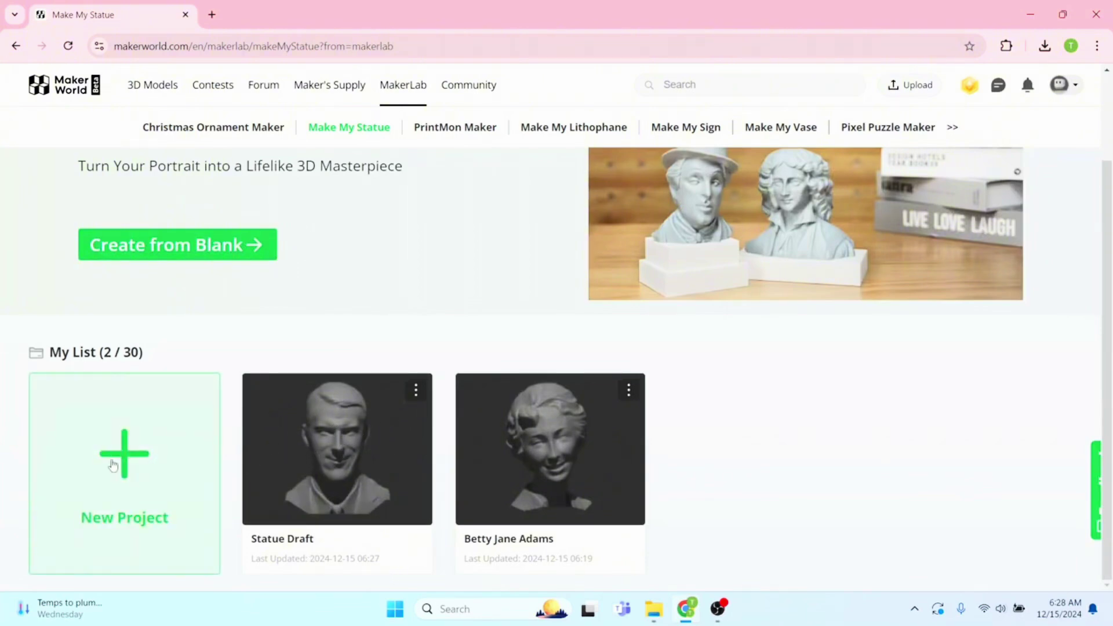
Delete the Statue Draft project and create a new statue project
{"action": "left_click", "coordinate": [416, 392]}
{"action": "left_click", "coordinate": [377, 447]}
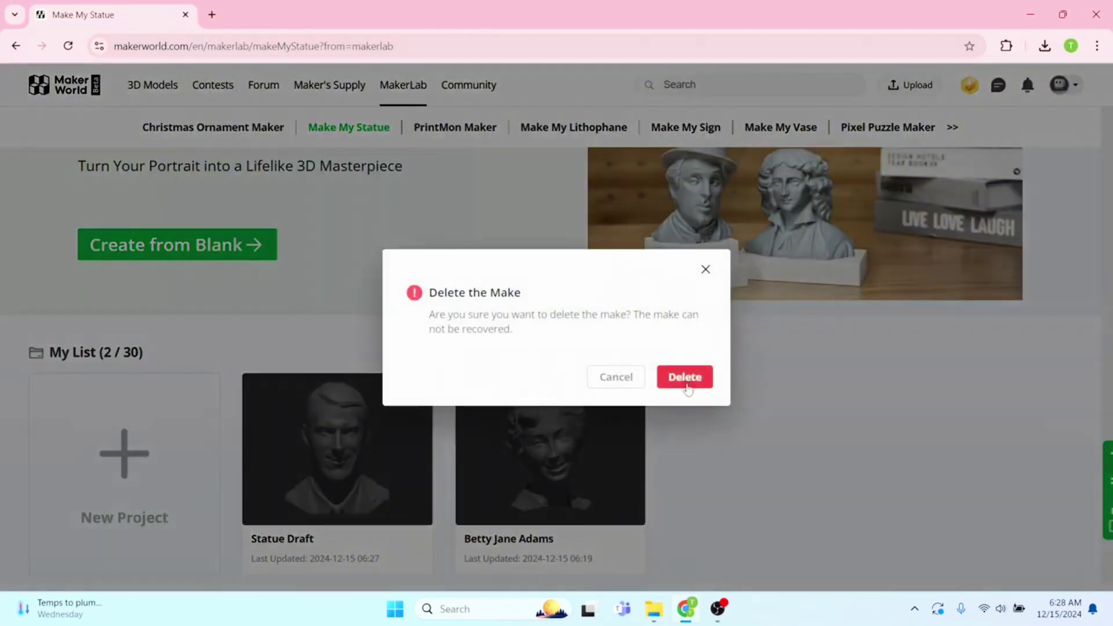
{"action": "left_click", "coordinate": [685, 377]}
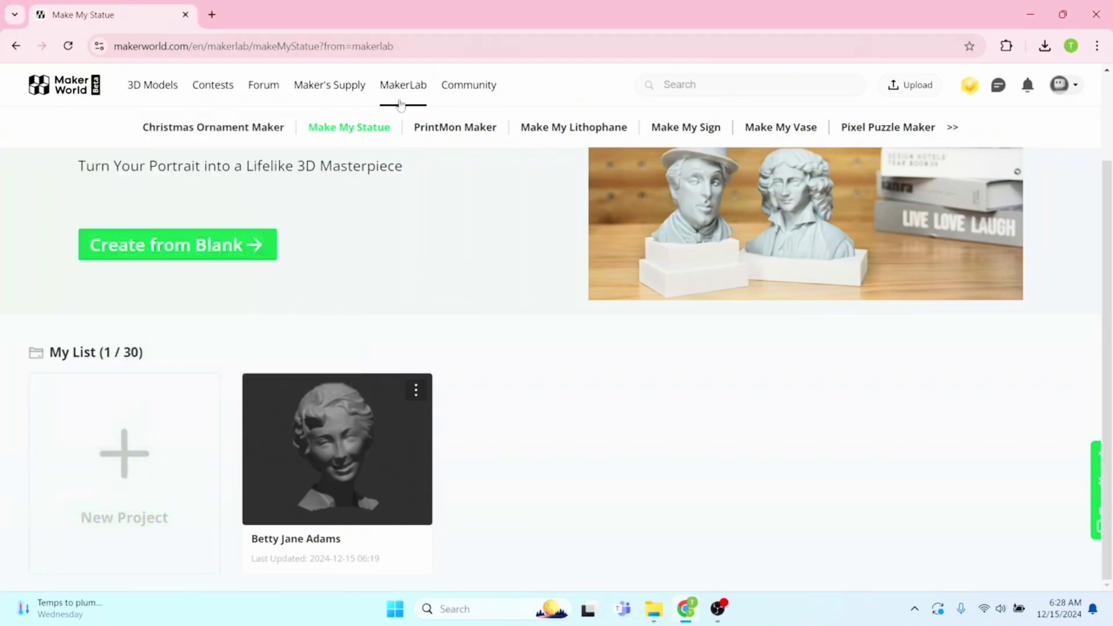
{"action": "left_click", "coordinate": [118, 456]}
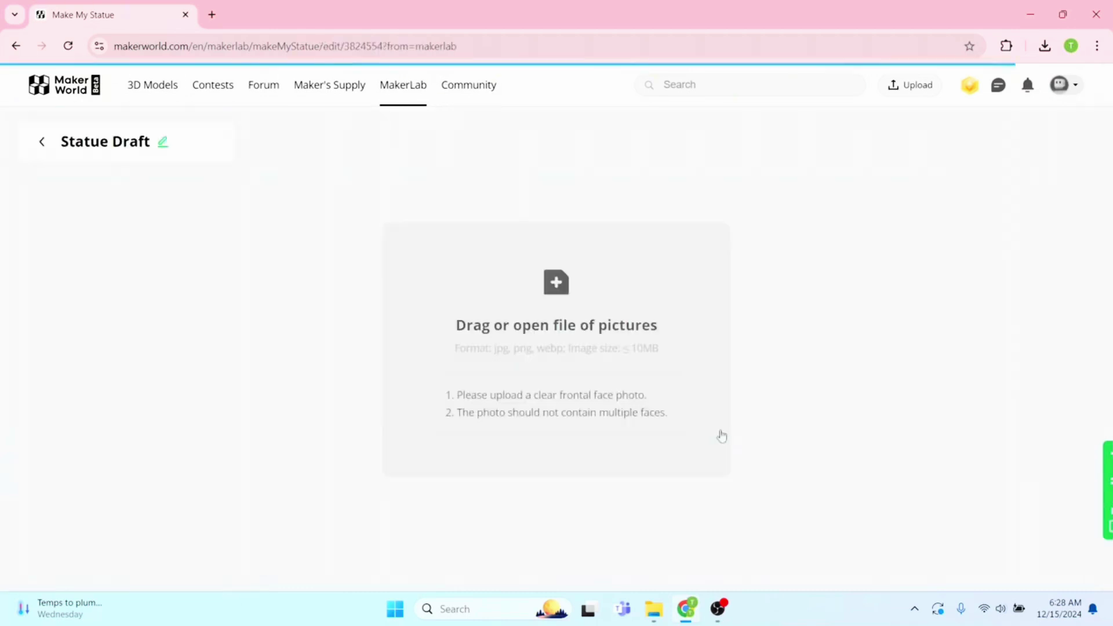
Upload the IMG_6329~photo portrait and acknowledge the privacy notice
{"action": "left_click", "coordinate": [556, 287]}
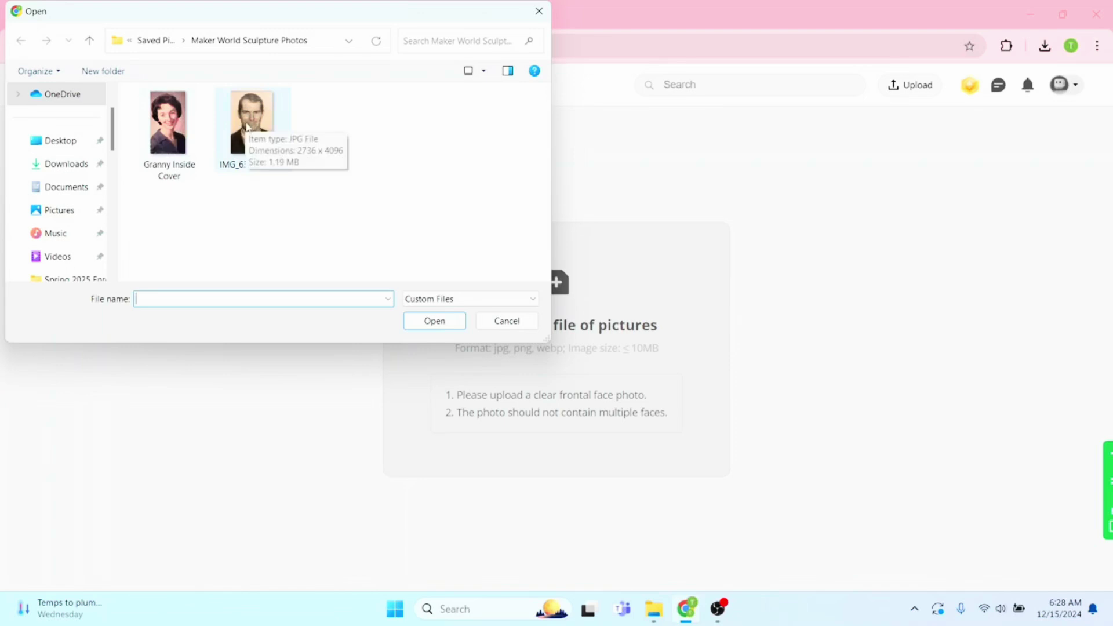
{"action": "left_click", "coordinate": [248, 129]}
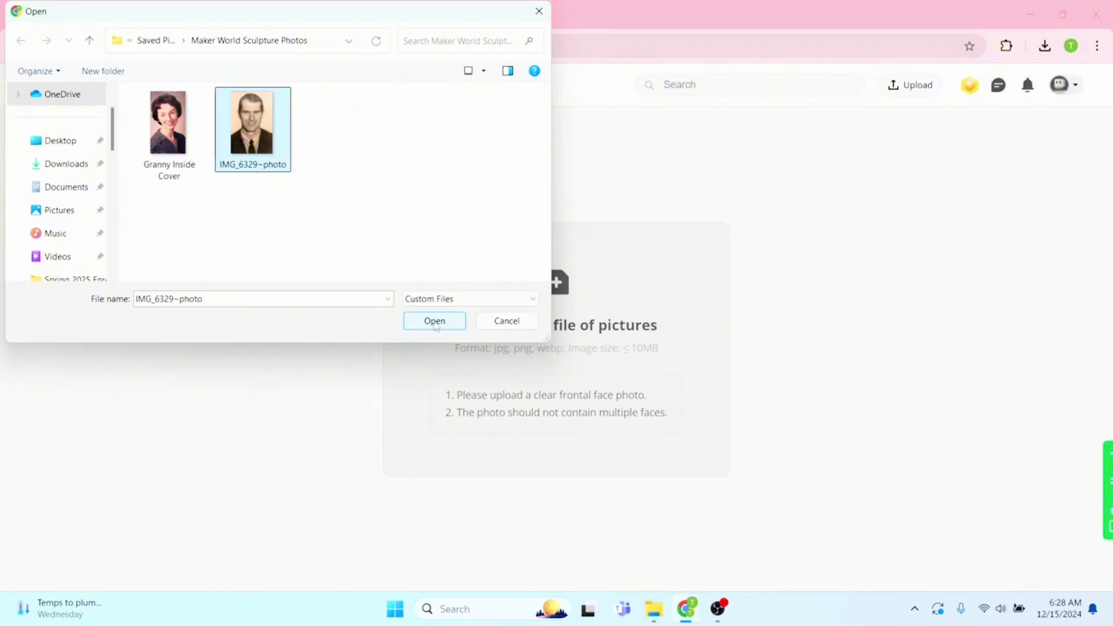
{"action": "left_click", "coordinate": [435, 323]}
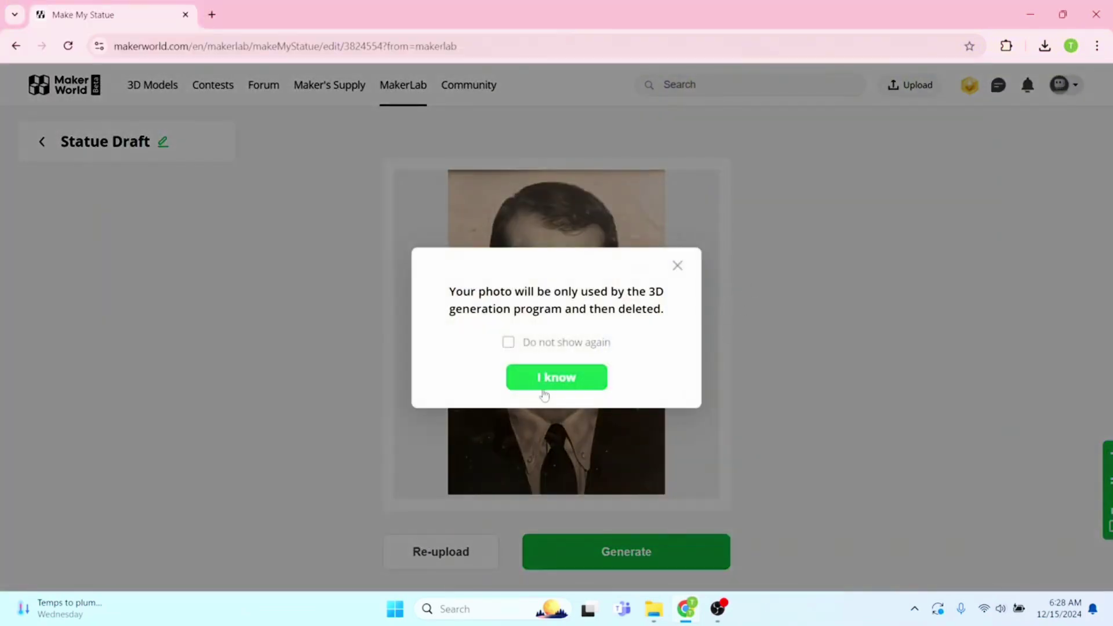
{"action": "left_click", "coordinate": [529, 382]}
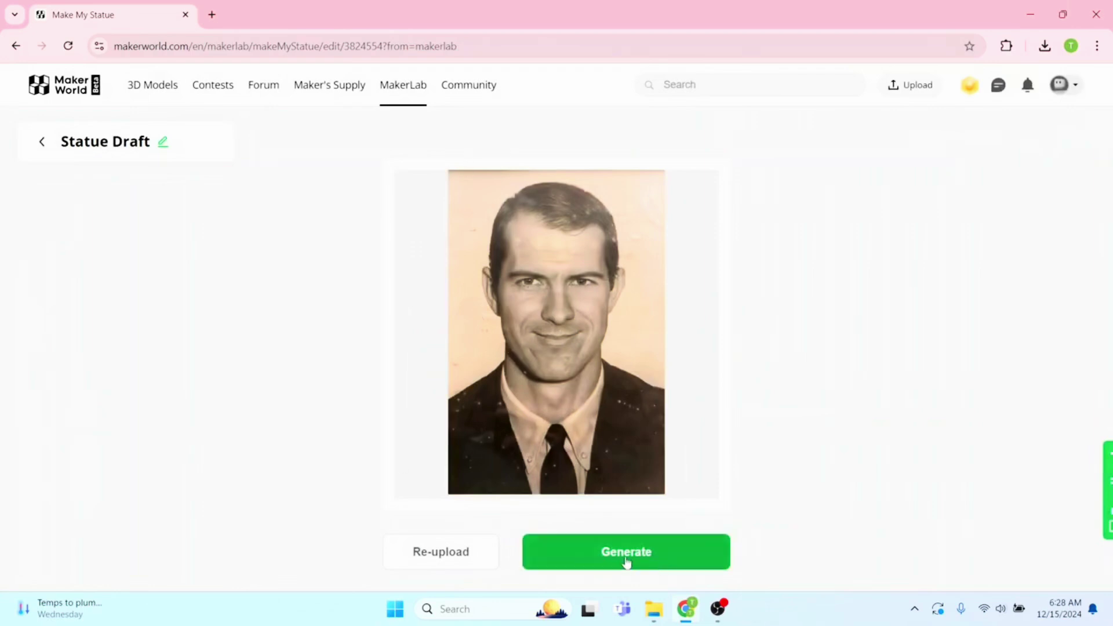
Generate a 3D bust draft from the uploaded portrait and wait for it to finish
{"action": "left_click", "coordinate": [642, 553]}
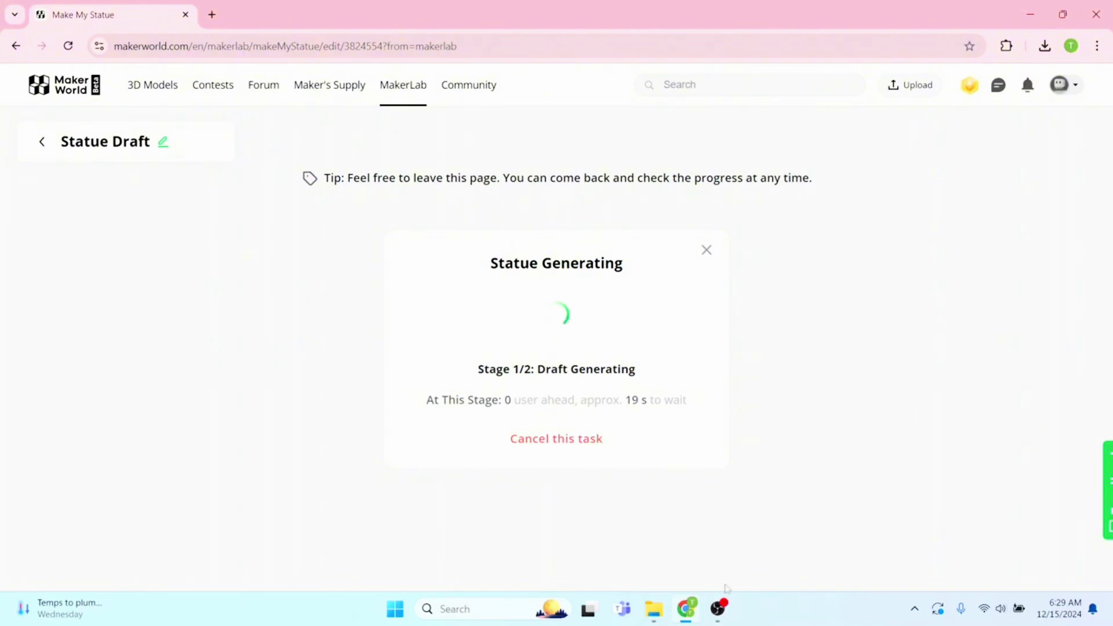
{"action": "mouse_move", "coordinate": [726, 618]}
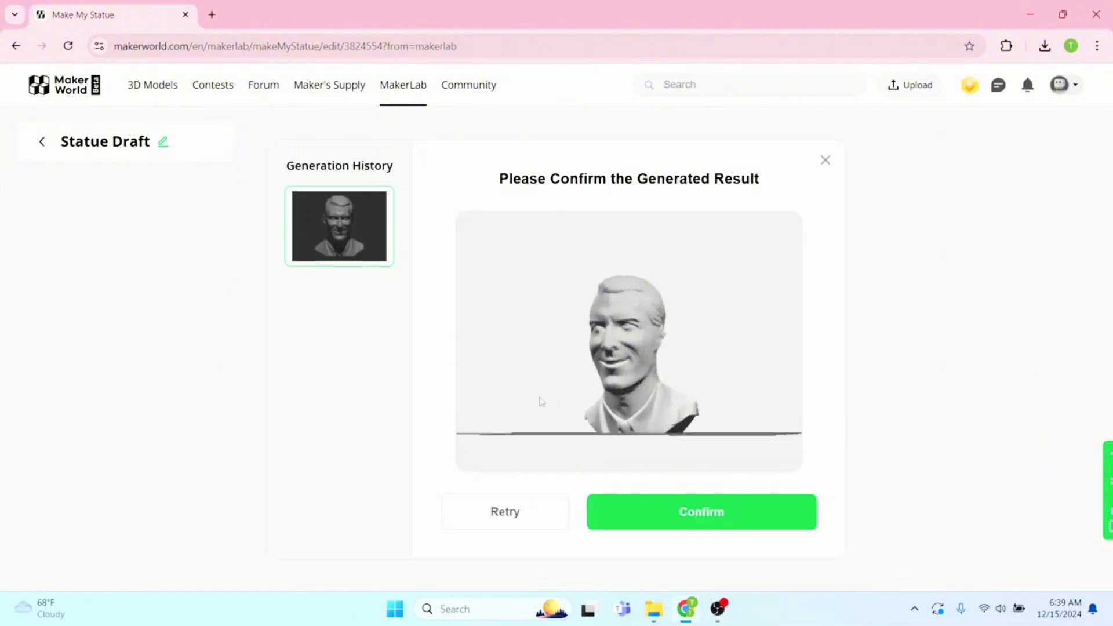
Rename the project from Statue Draft to the portrait subject's name, then confirm the generated bust
{"action": "left_click_drag", "start_coordinate": [519, 408], "coordinate": [548, 407]}
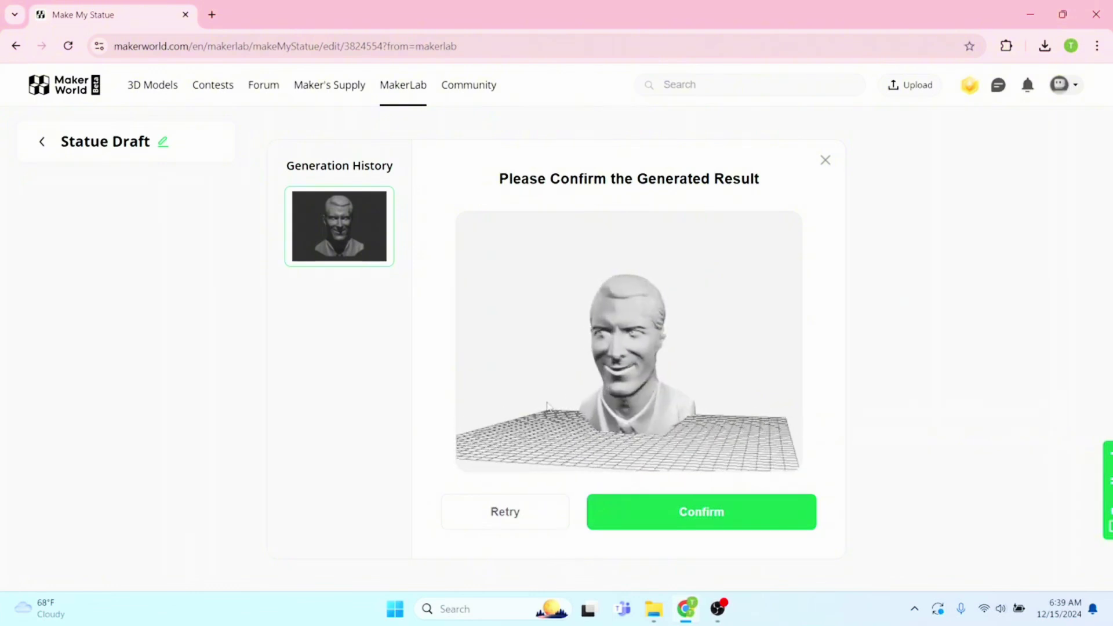
{"action": "left_click", "coordinate": [100, 148]}
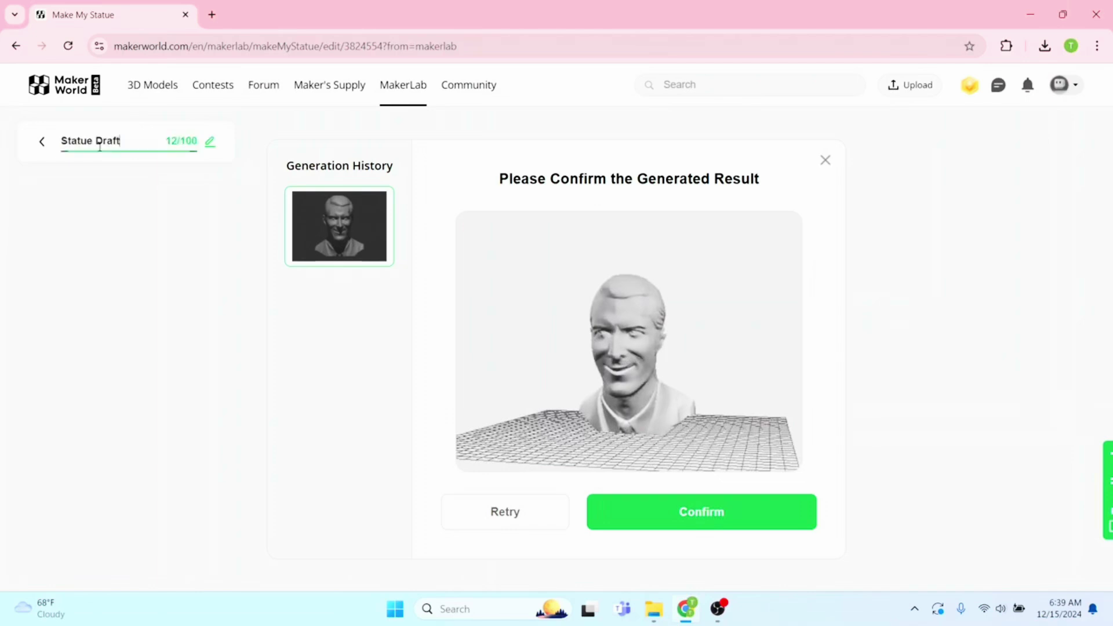
{"action": "left_click_drag", "start_coordinate": [121, 140], "coordinate": [43, 142]}
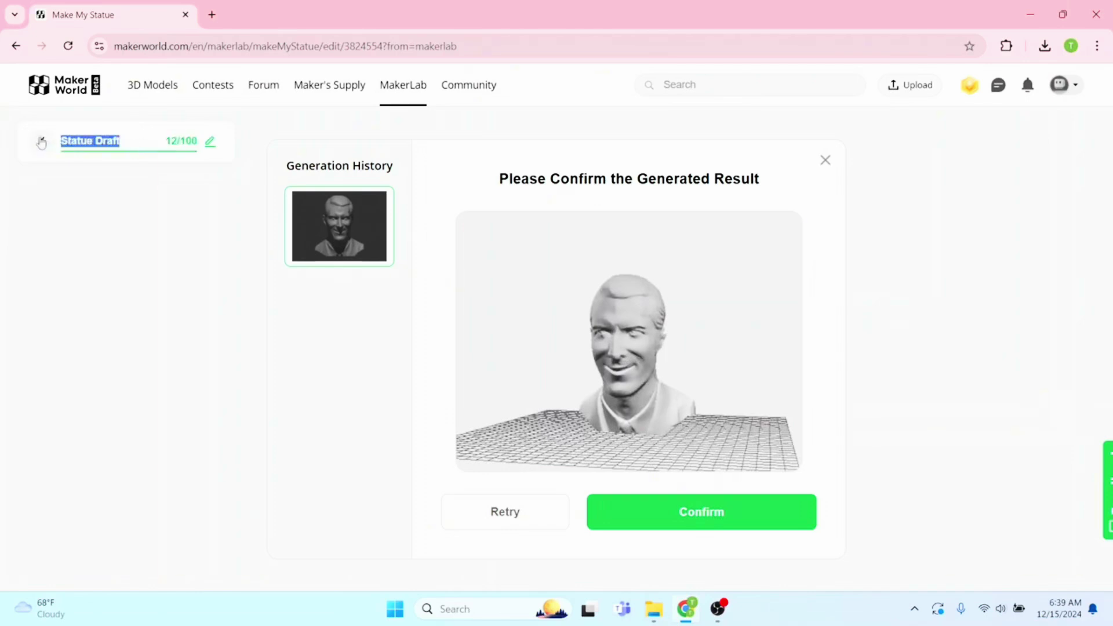
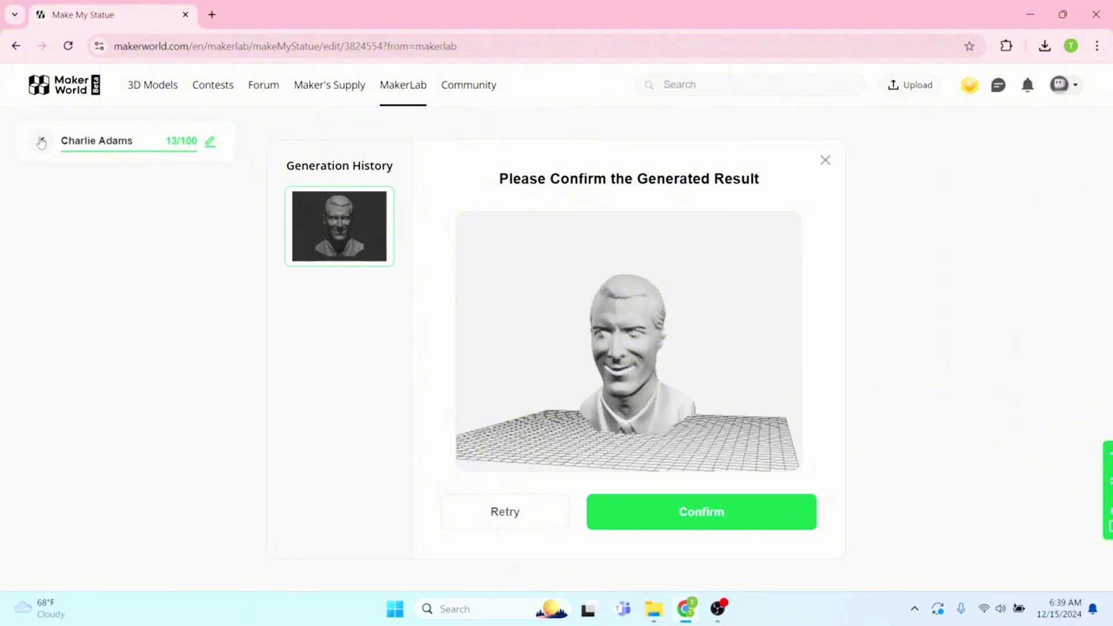
{"action": "mouse_move", "coordinate": [560, 428]}
{"action": "left_mouse_down"}
{"action": "mouse_move", "coordinate": [581, 412]}
{"action": "mouse_move", "coordinate": [571, 429]}
{"action": "mouse_move", "coordinate": [553, 430]}
{"action": "mouse_move", "coordinate": [574, 431]}
{"action": "left_mouse_up"}
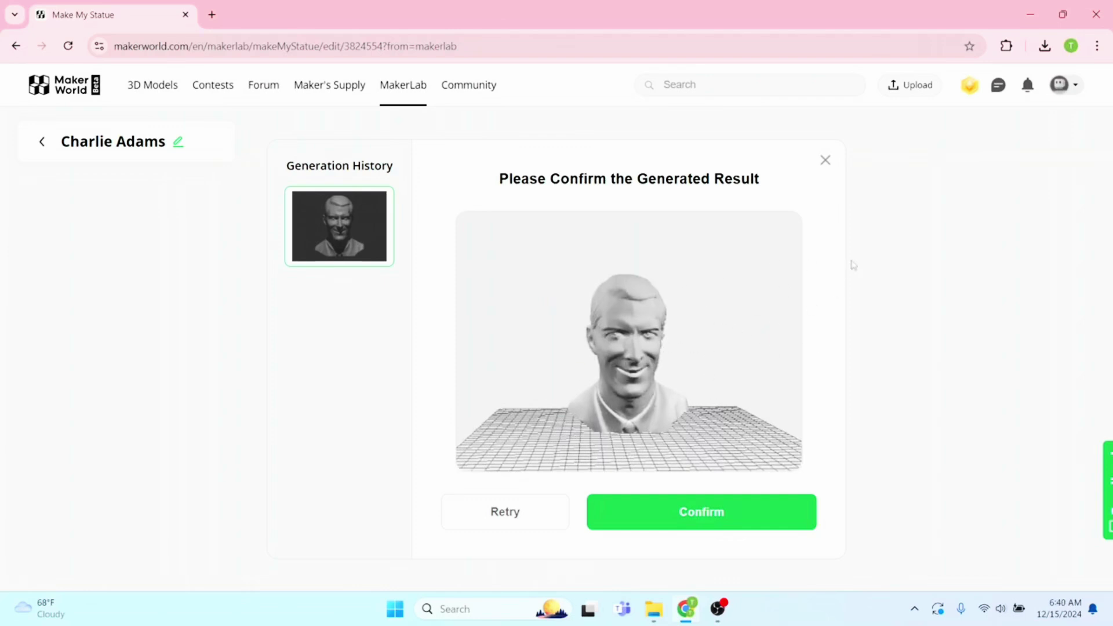
{"action": "left_click", "coordinate": [702, 522]}
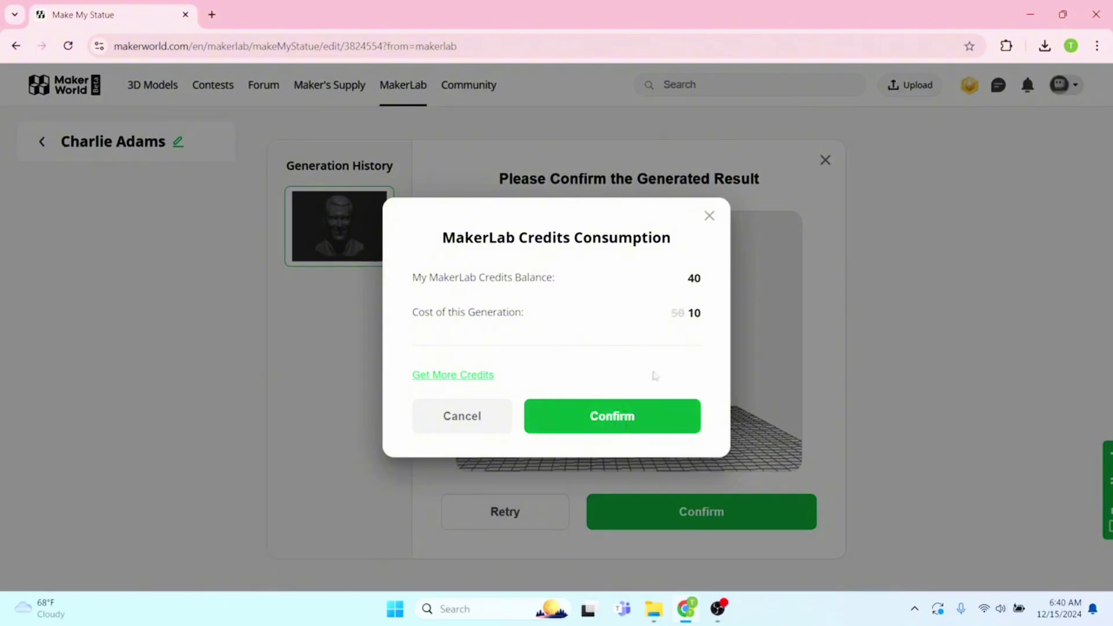
Approve the 10-credit cost and view the finished bust's profile in the editor
{"action": "left_click", "coordinate": [612, 432]}
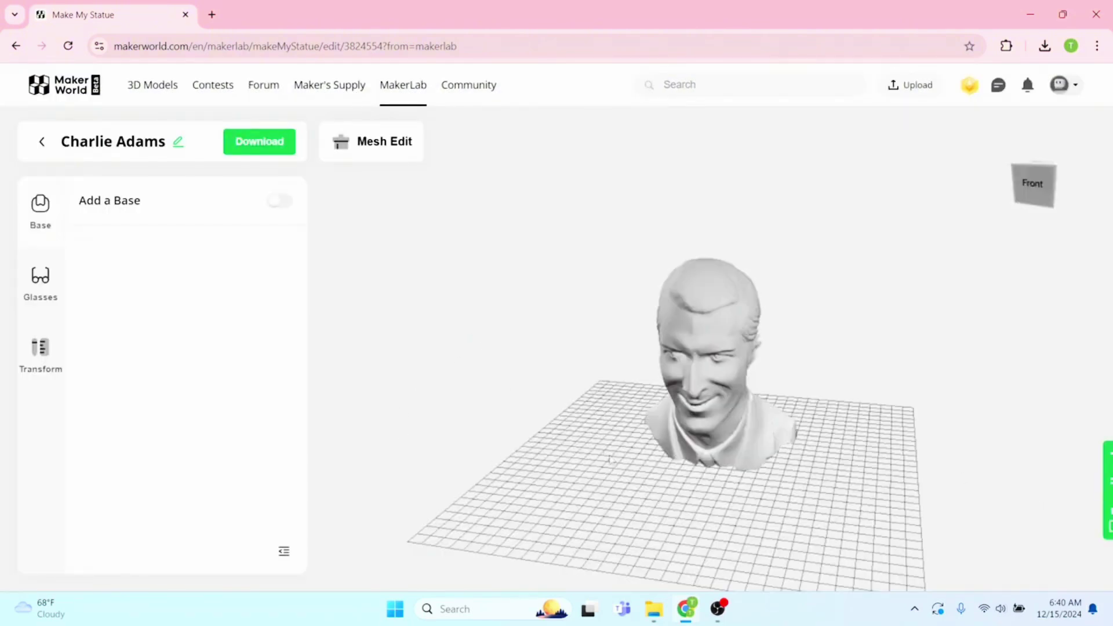
{"action": "left_click_drag", "start_coordinate": [609, 460], "coordinate": [553, 421]}
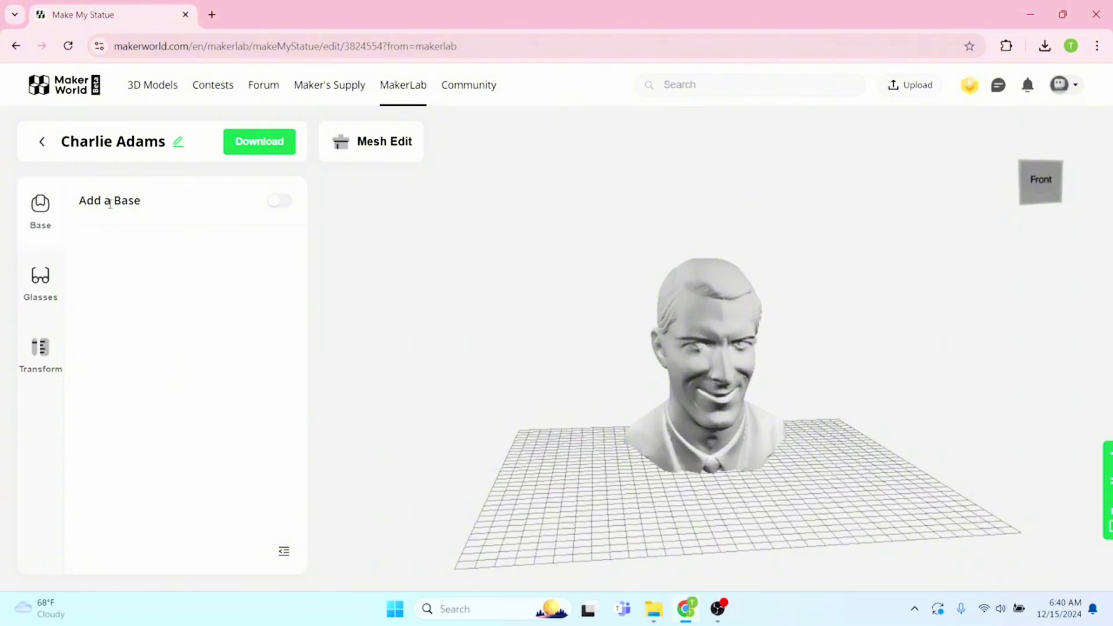
Add a base under the bust, trying Base2 and Base3 before settling on the Base1 dome
{"action": "left_click", "coordinate": [282, 204]}
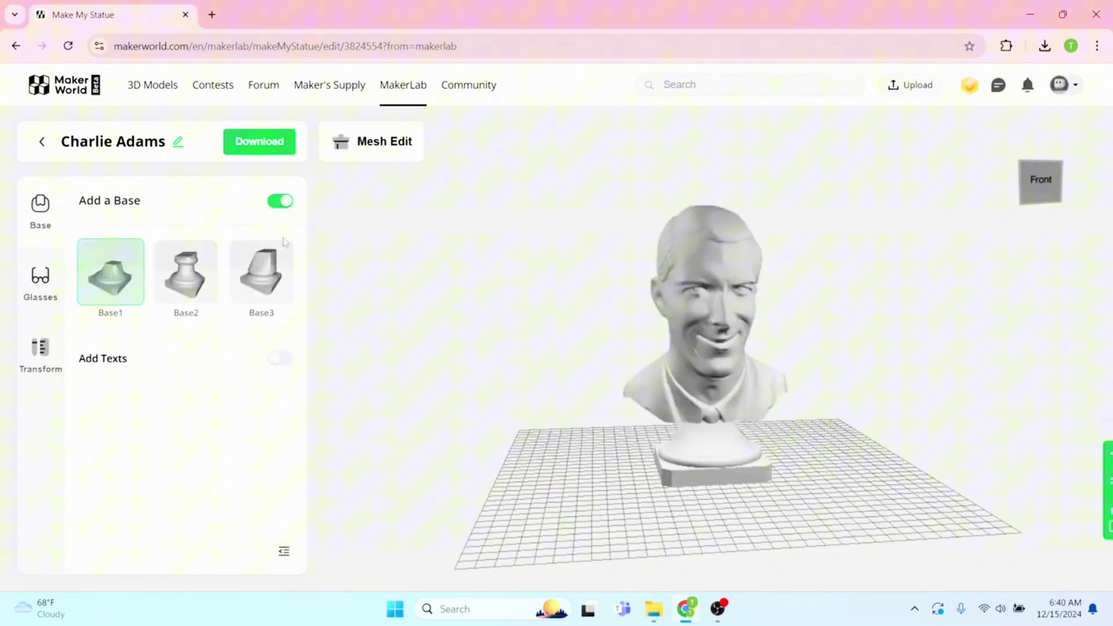
{"action": "left_click", "coordinate": [176, 291]}
{"action": "left_click", "coordinate": [259, 290]}
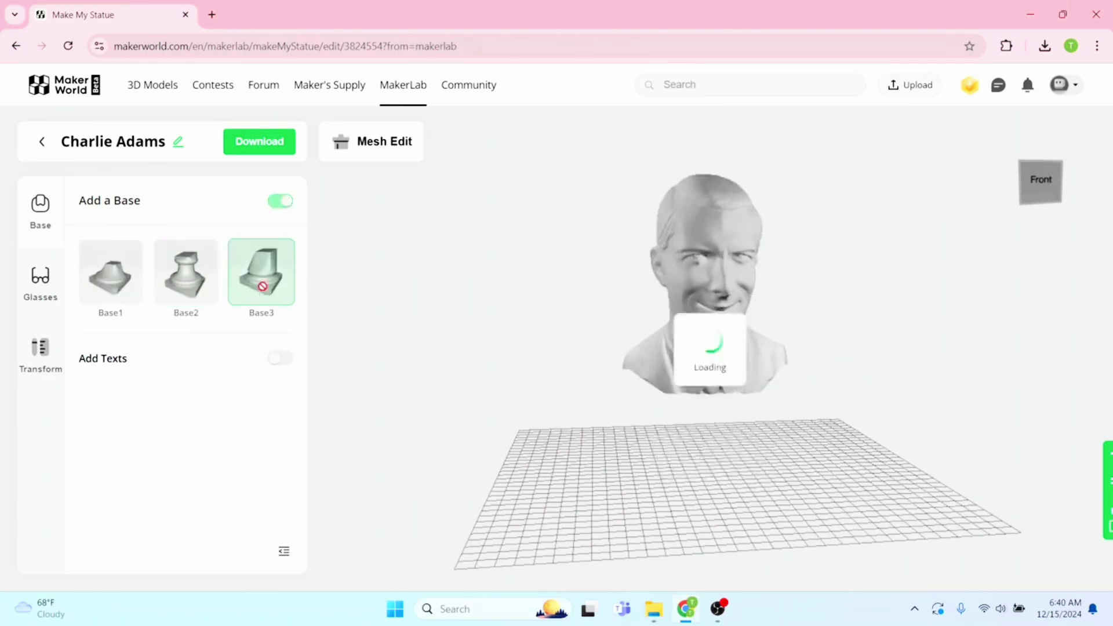
{"action": "left_click", "coordinate": [177, 289]}
{"action": "left_click", "coordinate": [138, 291]}
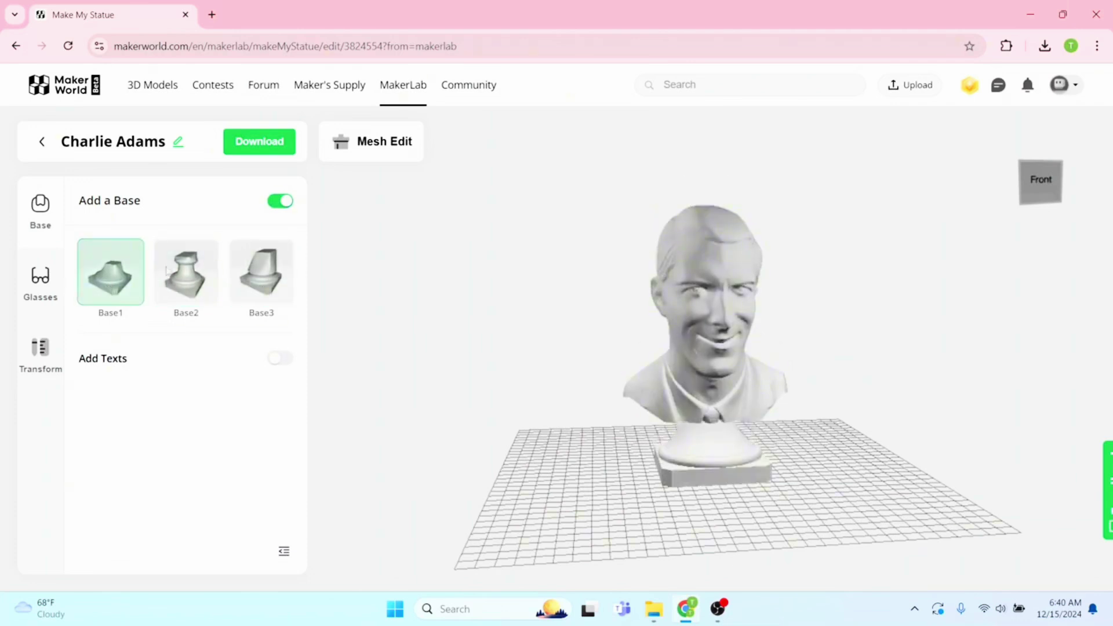
Try Glass3 glasses on the bust, then remove both the glasses and the display base
{"action": "left_click", "coordinate": [37, 279]}
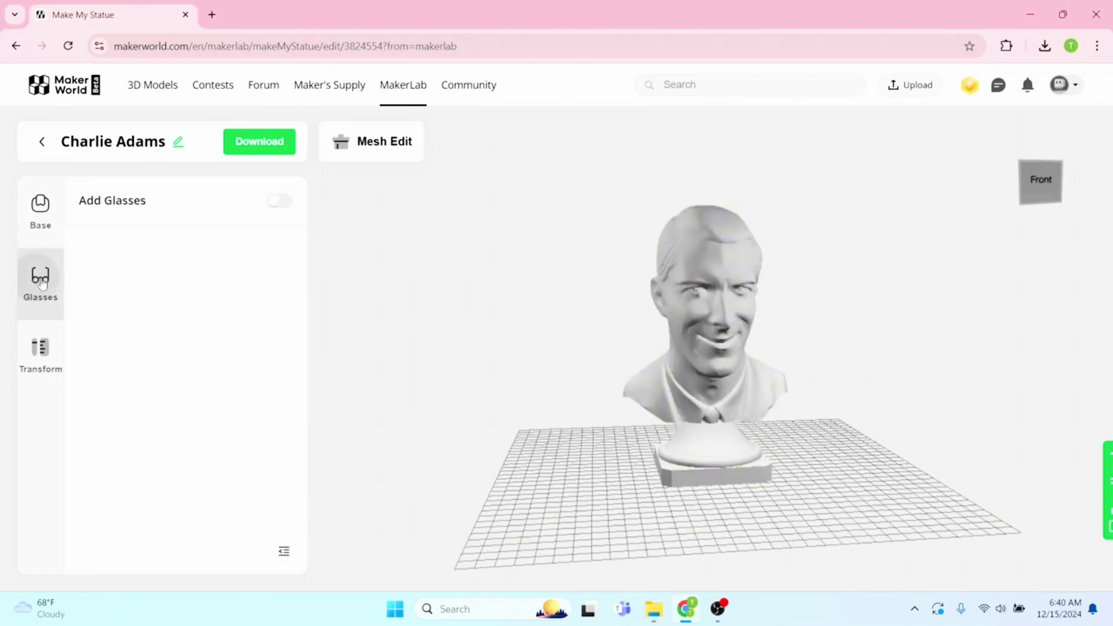
{"action": "left_click", "coordinate": [285, 206]}
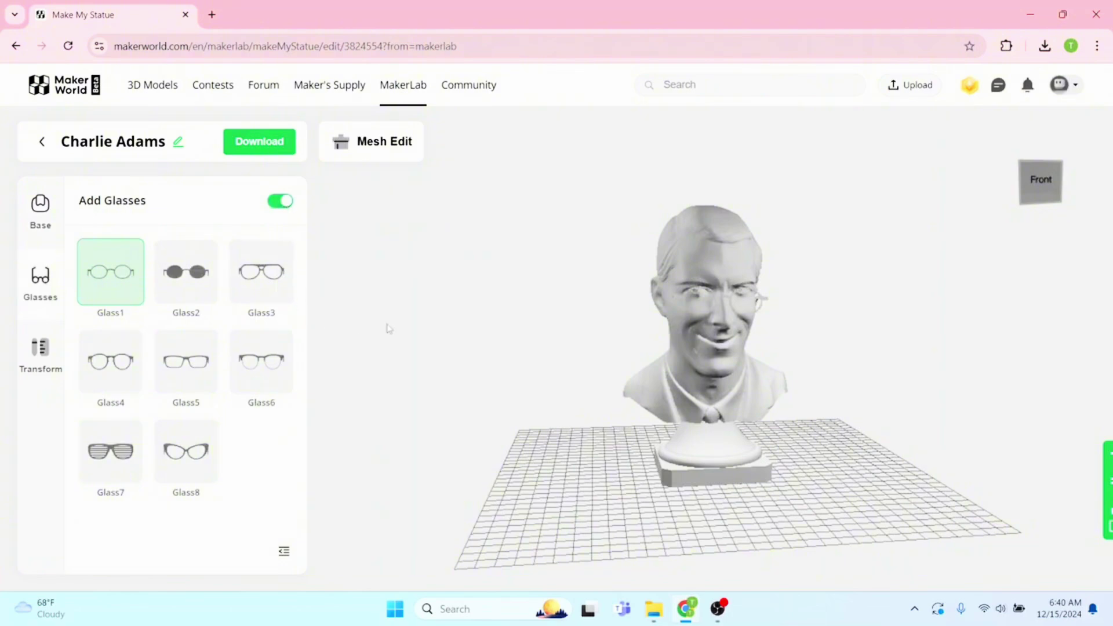
{"action": "left_click", "coordinate": [285, 282]}
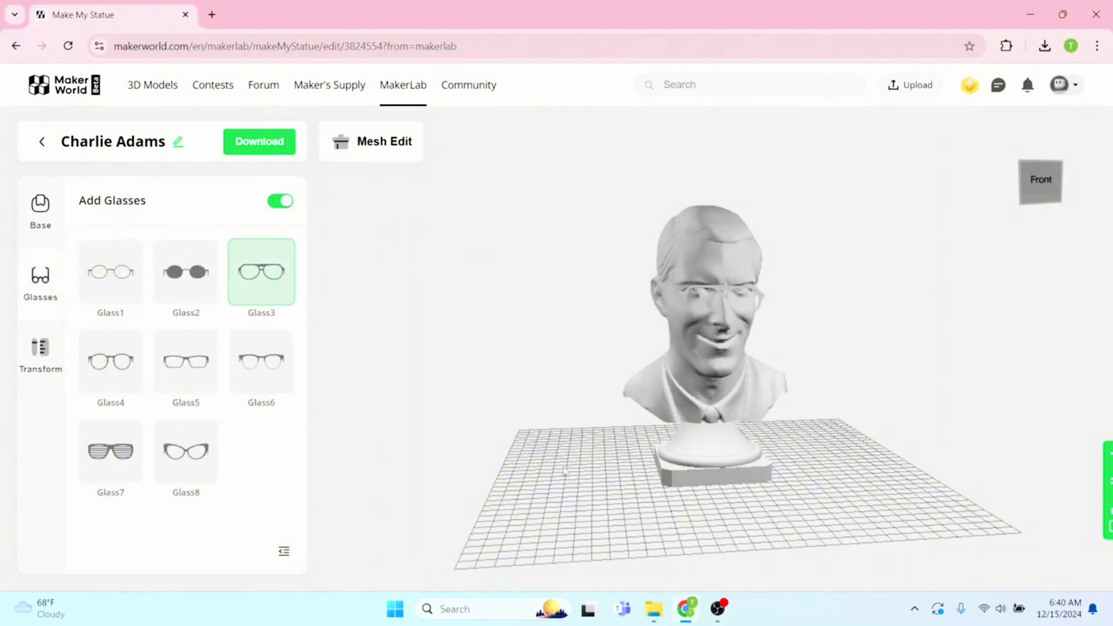
{"action": "left_click_drag", "start_coordinate": [565, 470], "coordinate": [510, 482]}
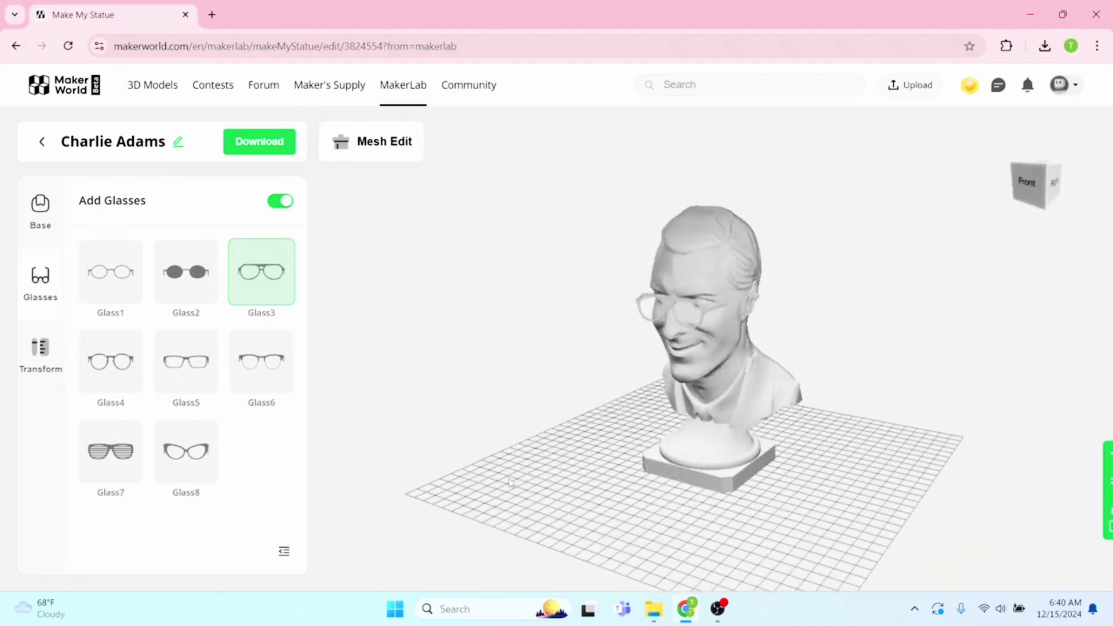
{"action": "left_click", "coordinate": [284, 203]}
{"action": "left_click", "coordinate": [58, 216]}
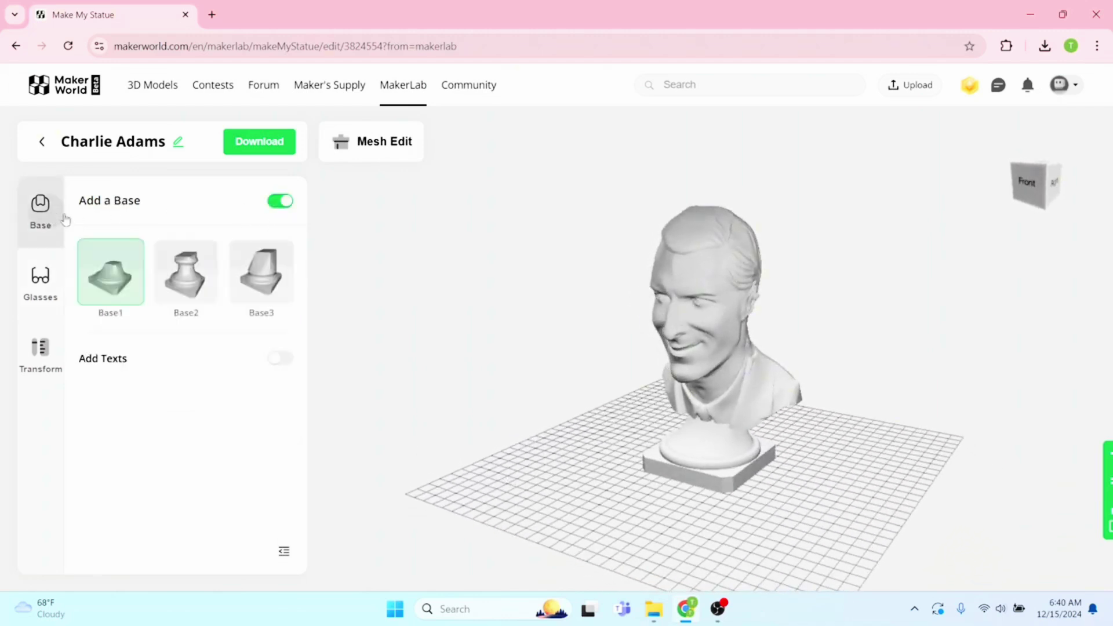
{"action": "left_click", "coordinate": [276, 208]}
Switch the head's gizmo to Scale and reduce its Y scale to 0.97
{"action": "left_click", "coordinate": [51, 371]}
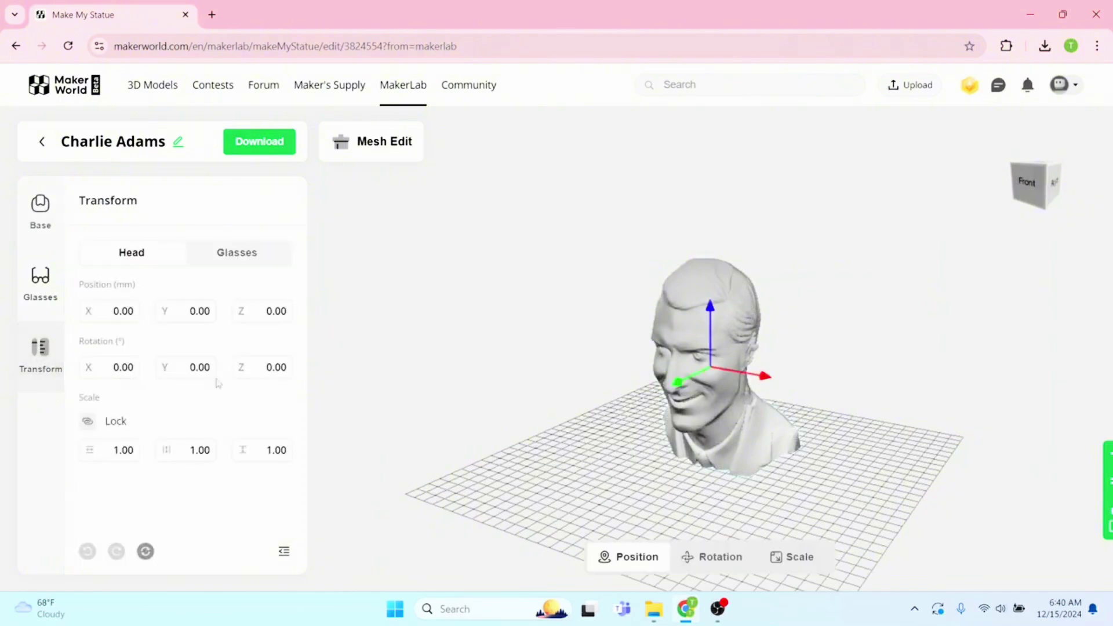
{"action": "left_click_drag", "start_coordinate": [610, 440], "coordinate": [685, 536]}
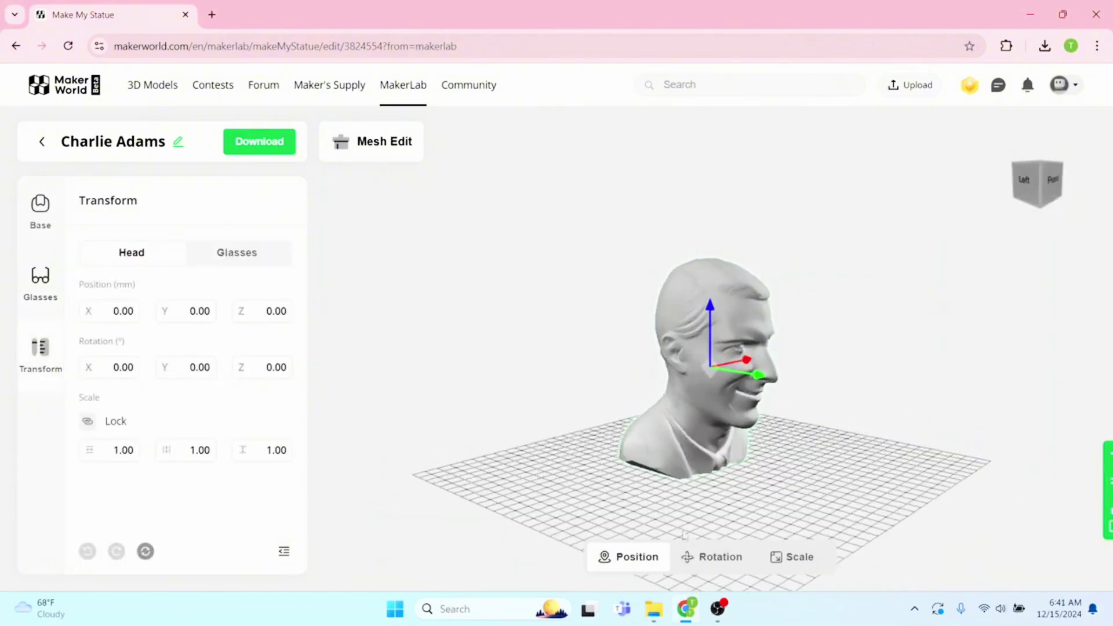
{"action": "left_click", "coordinate": [801, 558]}
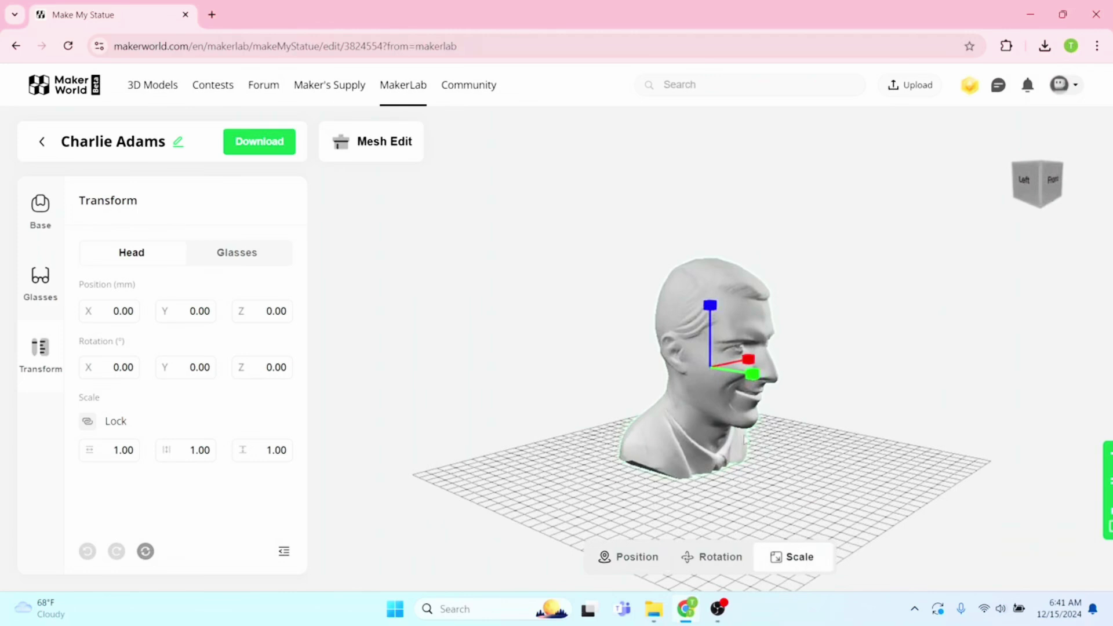
{"action": "left_click_drag", "start_coordinate": [744, 514], "coordinate": [800, 498]}
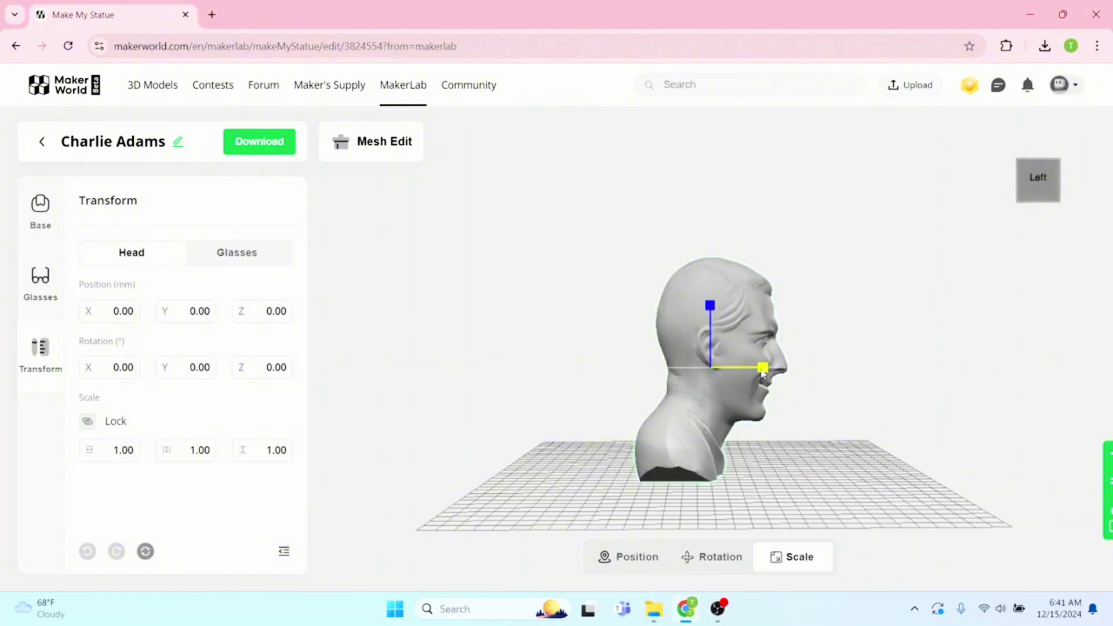
{"action": "left_click_drag", "start_coordinate": [761, 368], "coordinate": [760, 369]}
{"action": "mouse_move", "coordinate": [825, 444]}
{"action": "left_mouse_down"}
{"action": "mouse_move", "coordinate": [590, 450]}
{"action": "mouse_move", "coordinate": [809, 445]}
{"action": "left_mouse_up"}
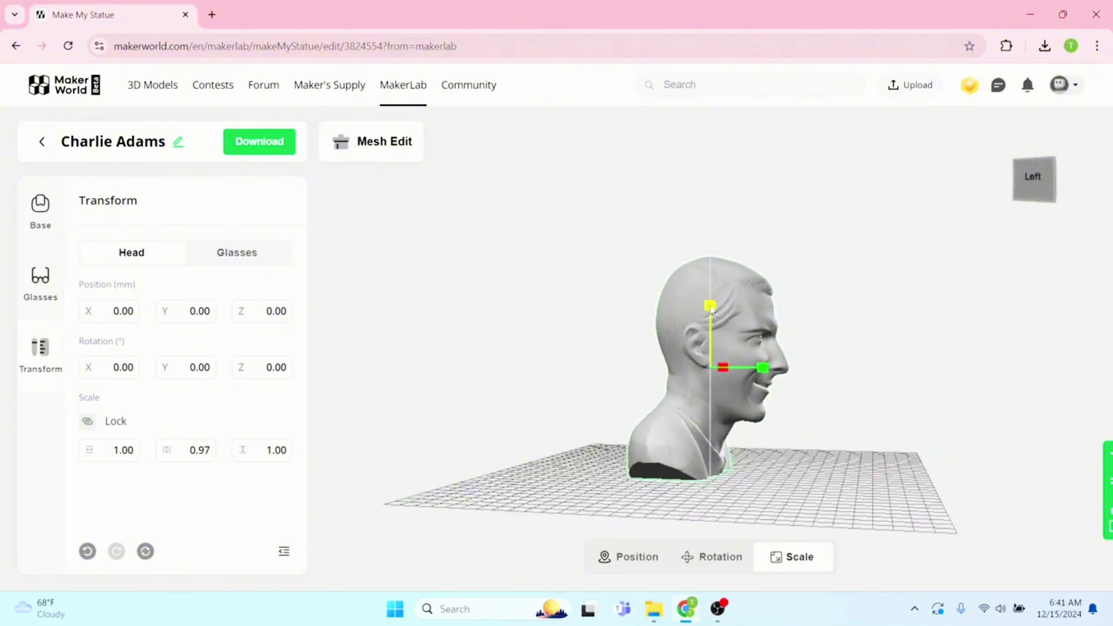
Shorten the head to a Z scale of 0.92, then deselect it to inspect the bust
{"action": "left_click_drag", "start_coordinate": [710, 306], "coordinate": [711, 310]}
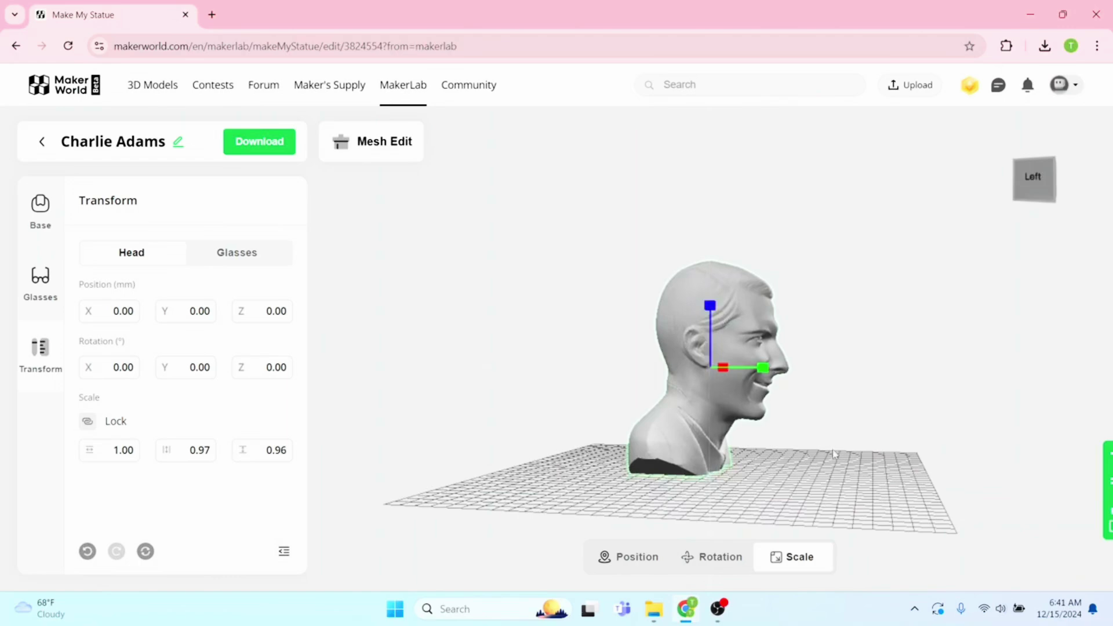
{"action": "left_click_drag", "start_coordinate": [832, 446], "coordinate": [743, 453]}
{"action": "left_click_drag", "start_coordinate": [724, 454], "coordinate": [832, 453]}
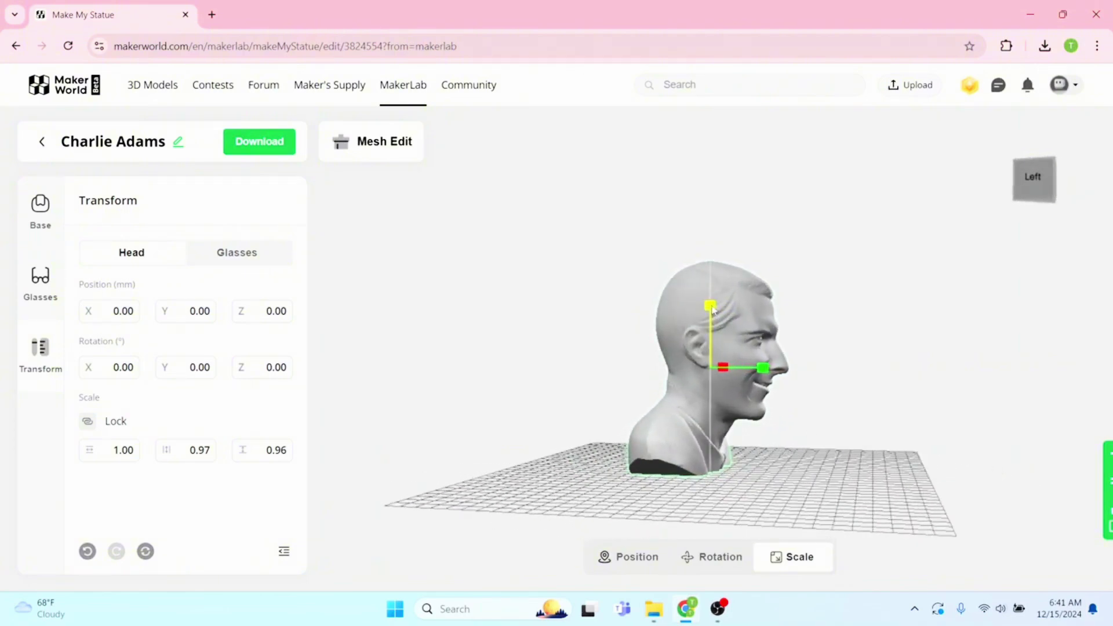
{"action": "left_click_drag", "start_coordinate": [712, 306], "coordinate": [711, 308]}
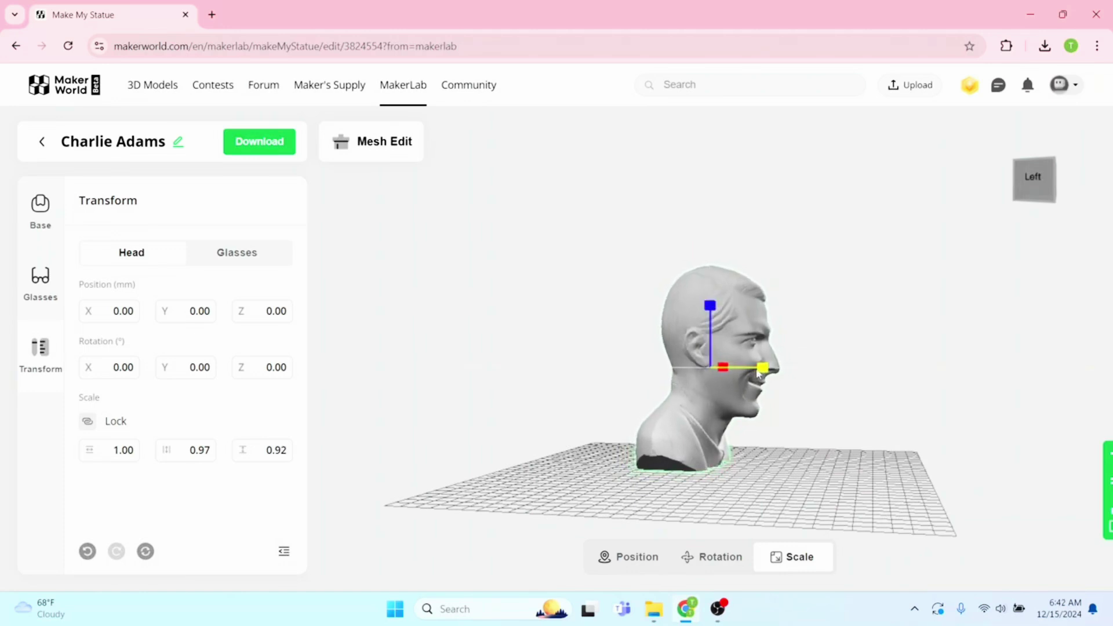
{"action": "left_click_drag", "start_coordinate": [824, 396], "coordinate": [714, 394]}
{"action": "left_click", "coordinate": [846, 477]}
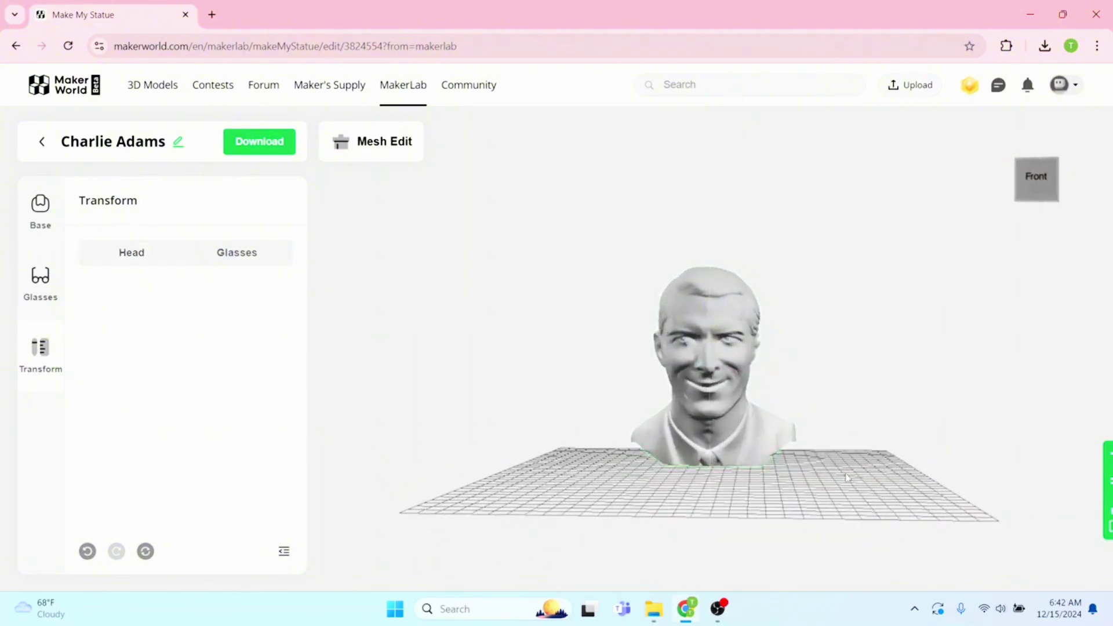
{"action": "left_click_drag", "start_coordinate": [932, 448], "coordinate": [836, 477]}
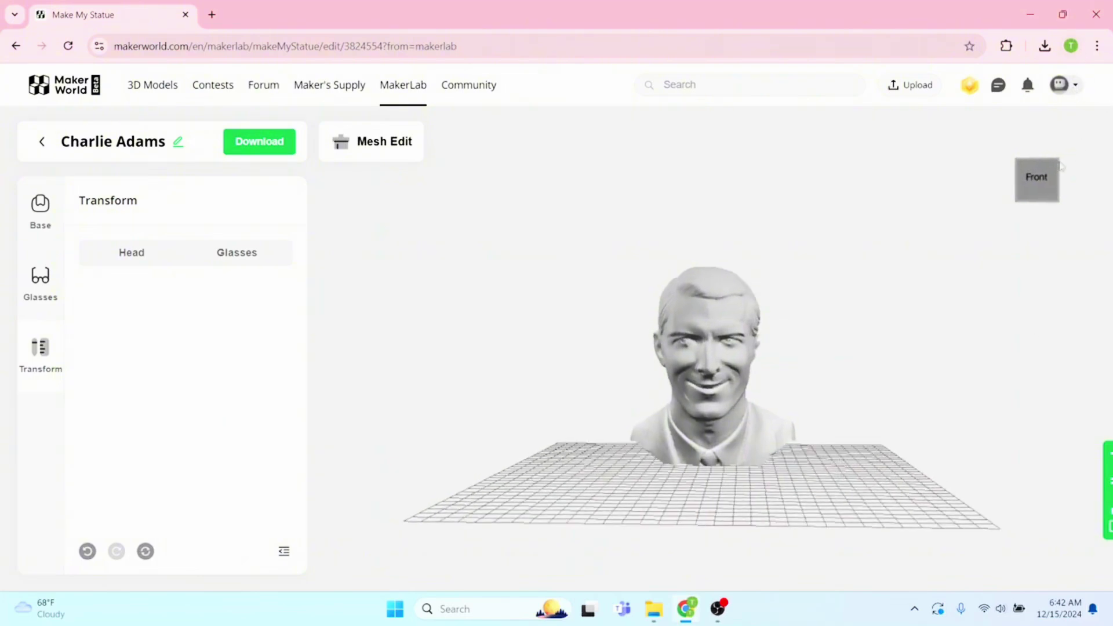
Copy the attribution, download the bust as STL and 3MF, and minimize the browser
{"action": "left_click", "coordinate": [276, 149]}
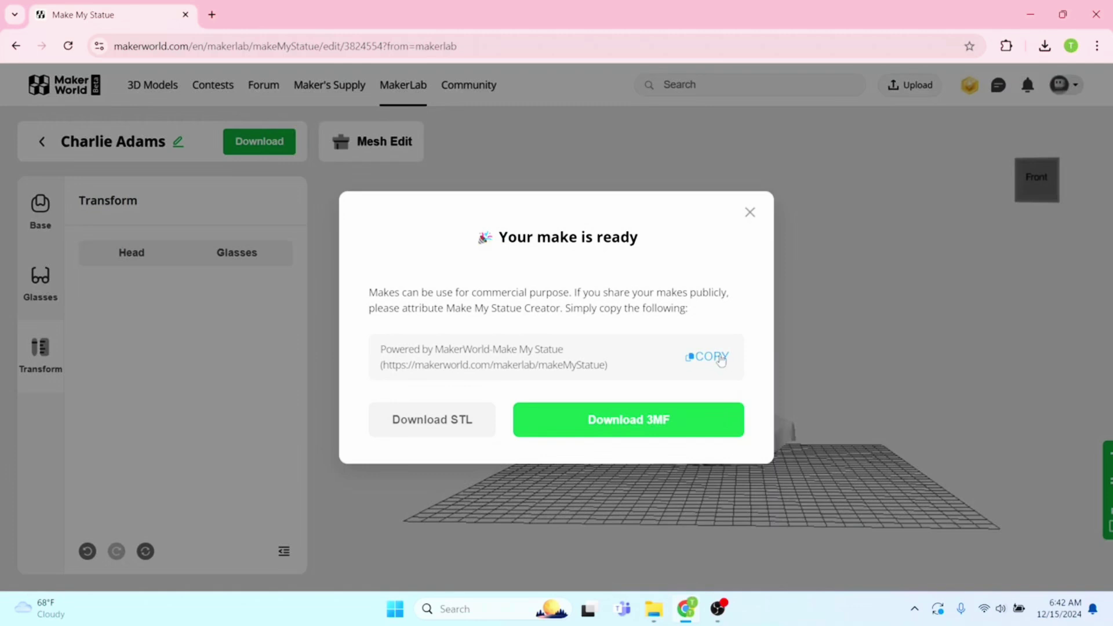
{"action": "left_click", "coordinate": [719, 358]}
{"action": "left_click", "coordinate": [433, 420]}
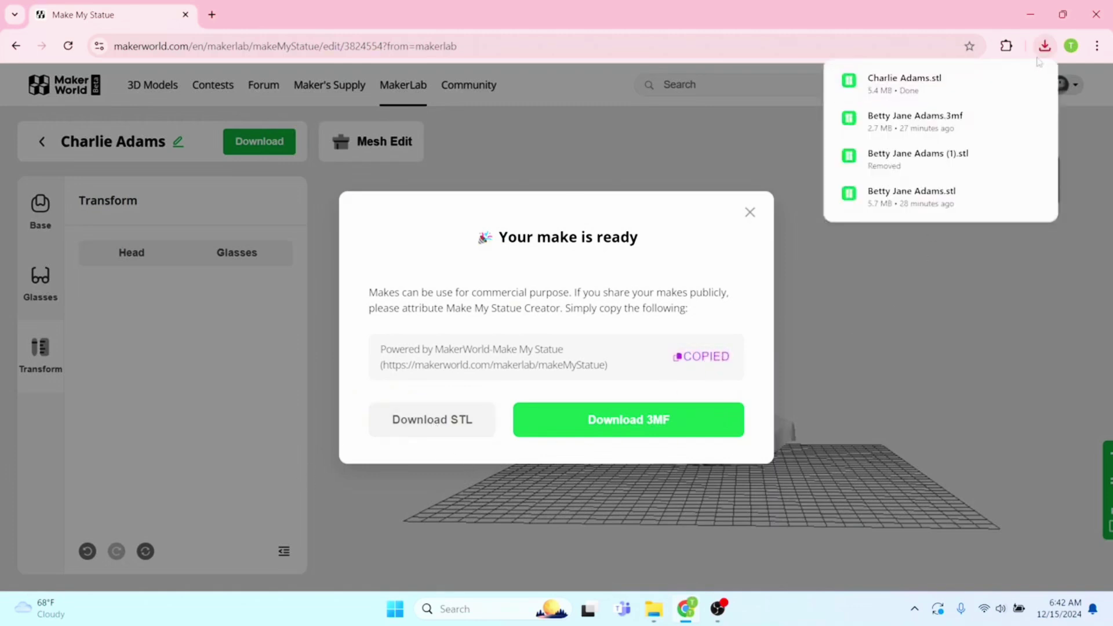
{"action": "left_click", "coordinate": [632, 432]}
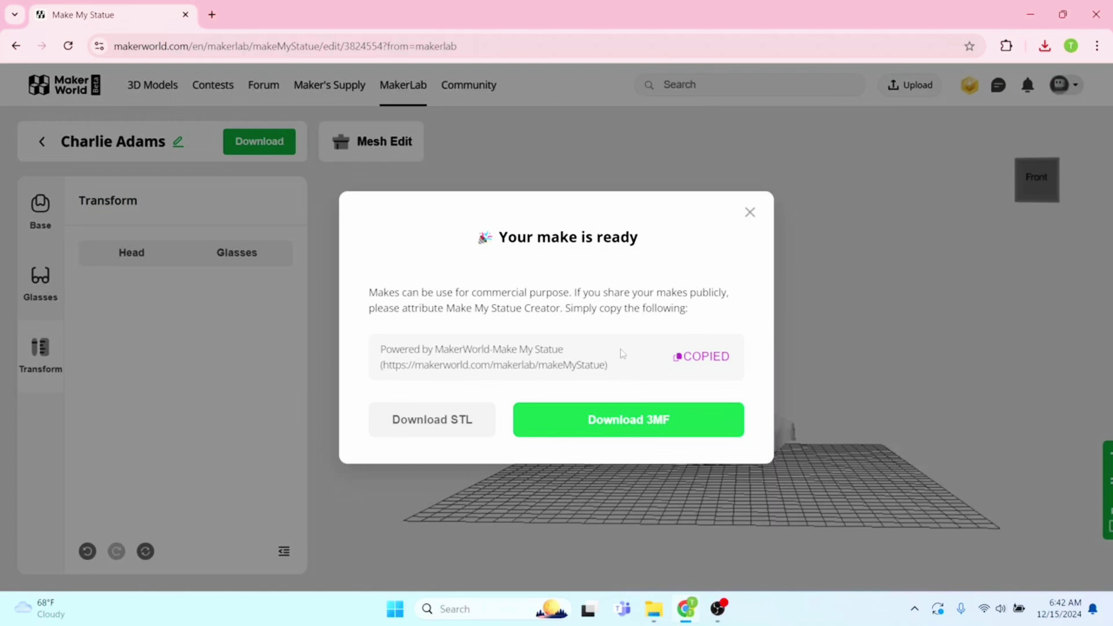
{"action": "left_click", "coordinate": [1031, 15]}
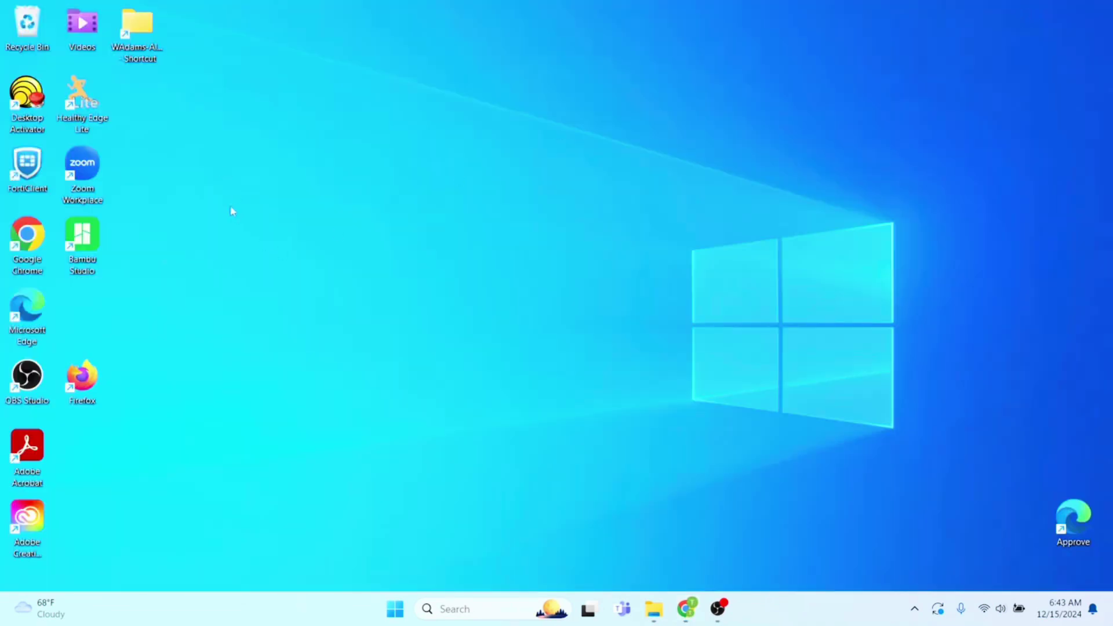
Launch Bambu Studio, dismiss the update notice, and start a new project
{"action": "double_click", "coordinate": [88, 248]}
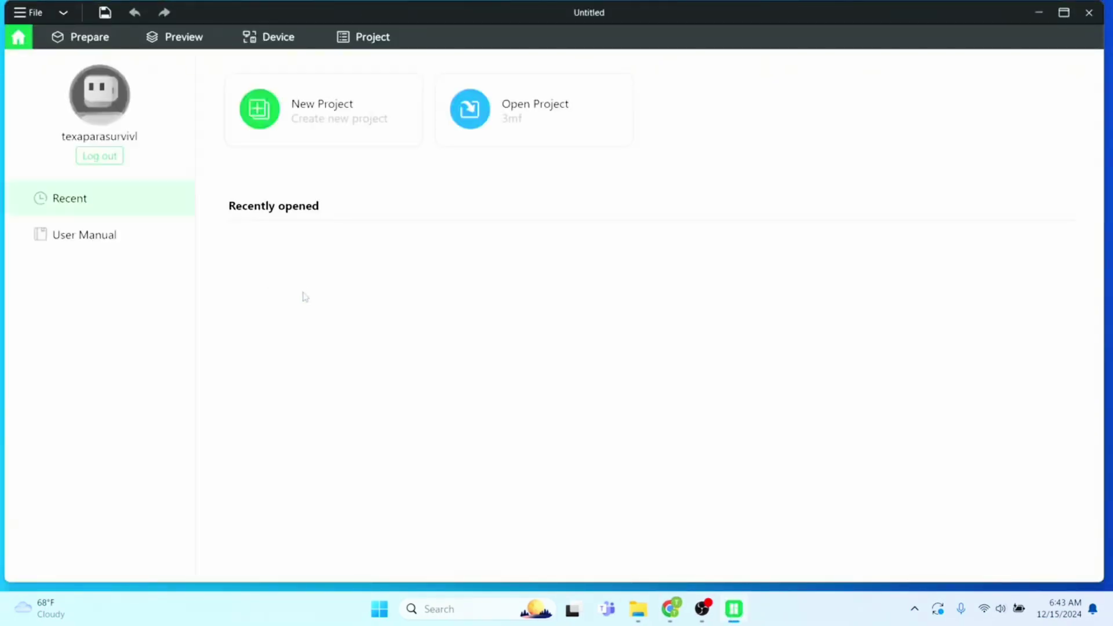
{"action": "left_click", "coordinate": [750, 472]}
{"action": "left_click", "coordinate": [336, 126]}
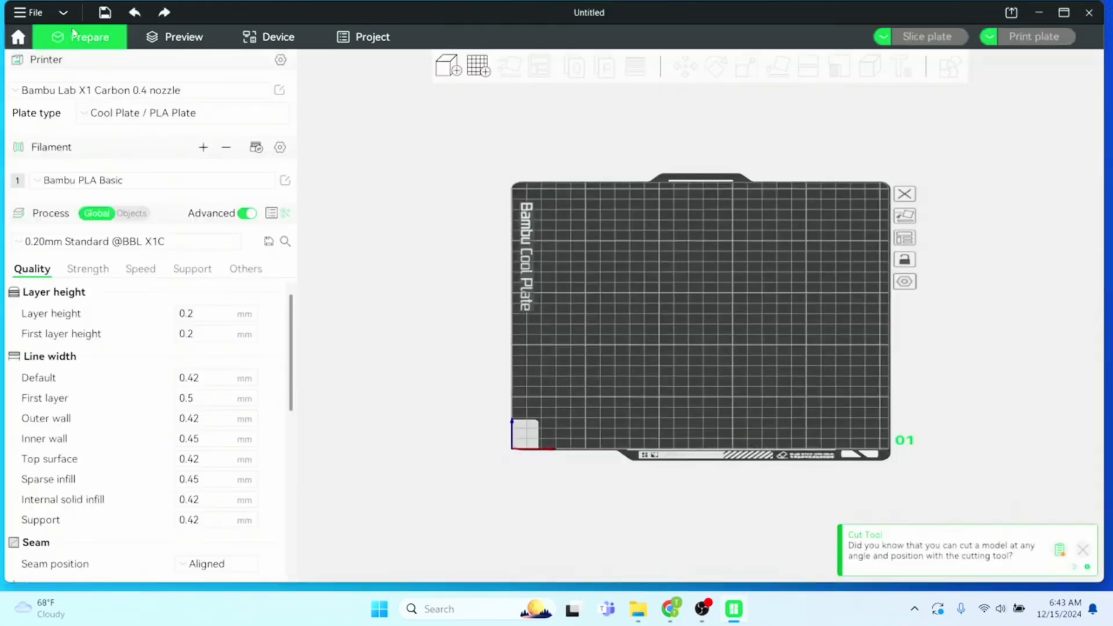
Import the downloaded bust 3MF file onto the build plate
{"action": "left_click", "coordinate": [26, 12]}
{"action": "mouse_move", "coordinate": [41, 117]}
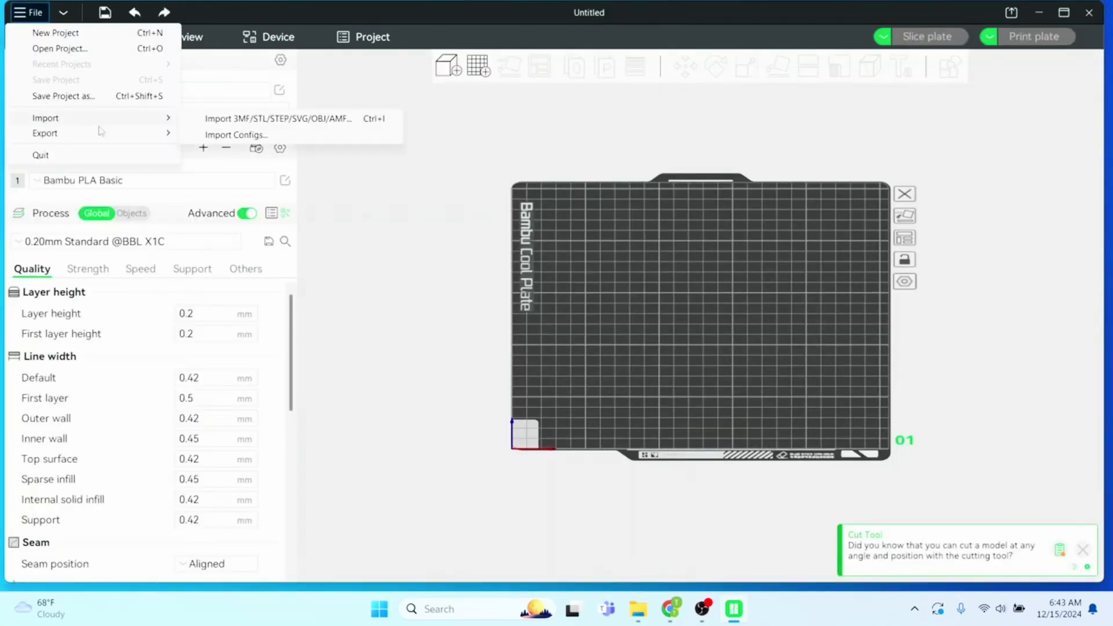
{"action": "left_click", "coordinate": [277, 119]}
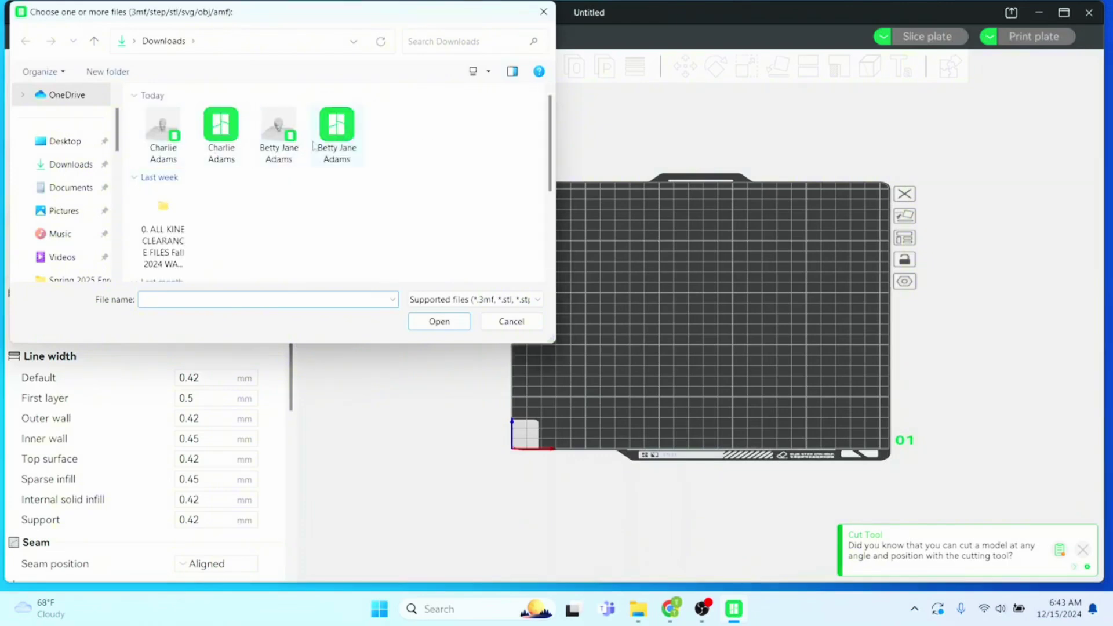
{"action": "left_click", "coordinate": [345, 142]}
{"action": "left_click", "coordinate": [438, 321]}
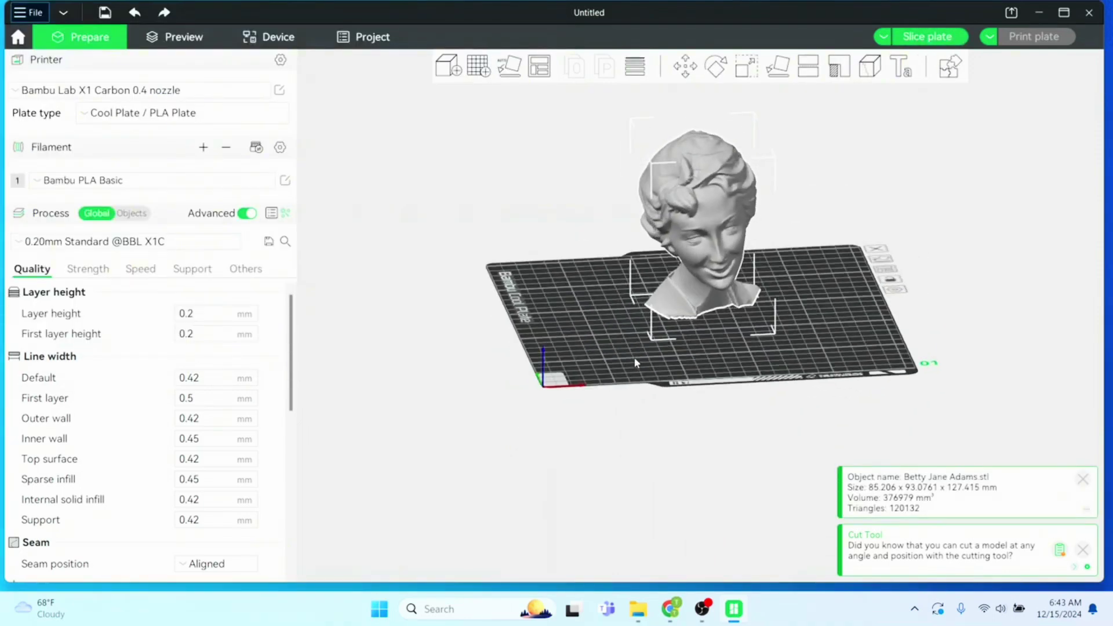
Scale the woman's bust to 50% and move it to the left of the plate
{"action": "left_click", "coordinate": [747, 67]}
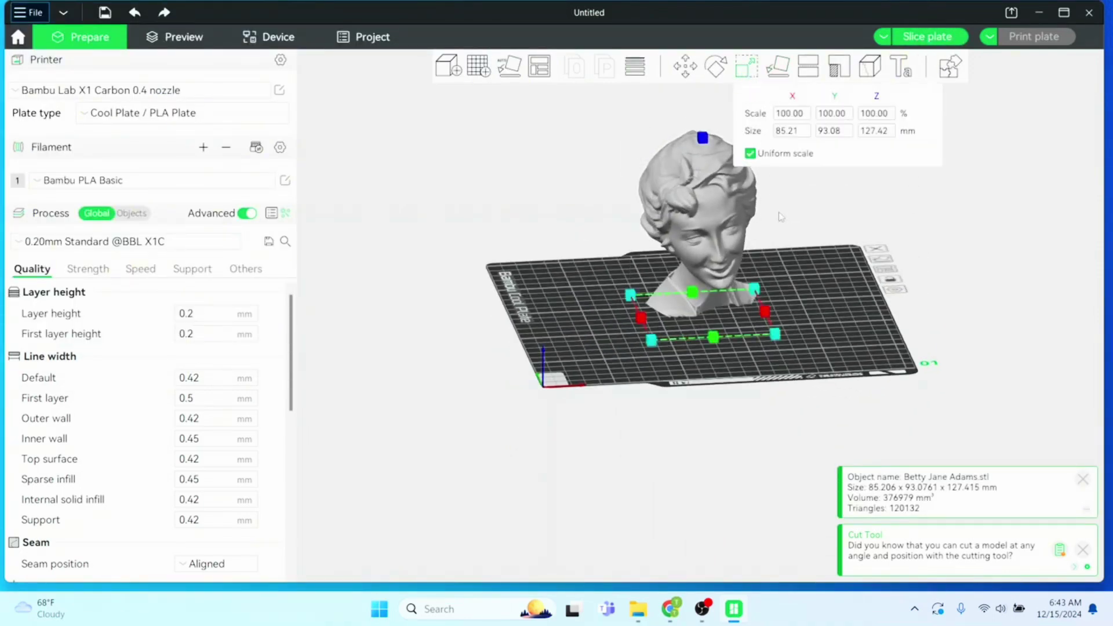
{"action": "left_click", "coordinate": [792, 114]}
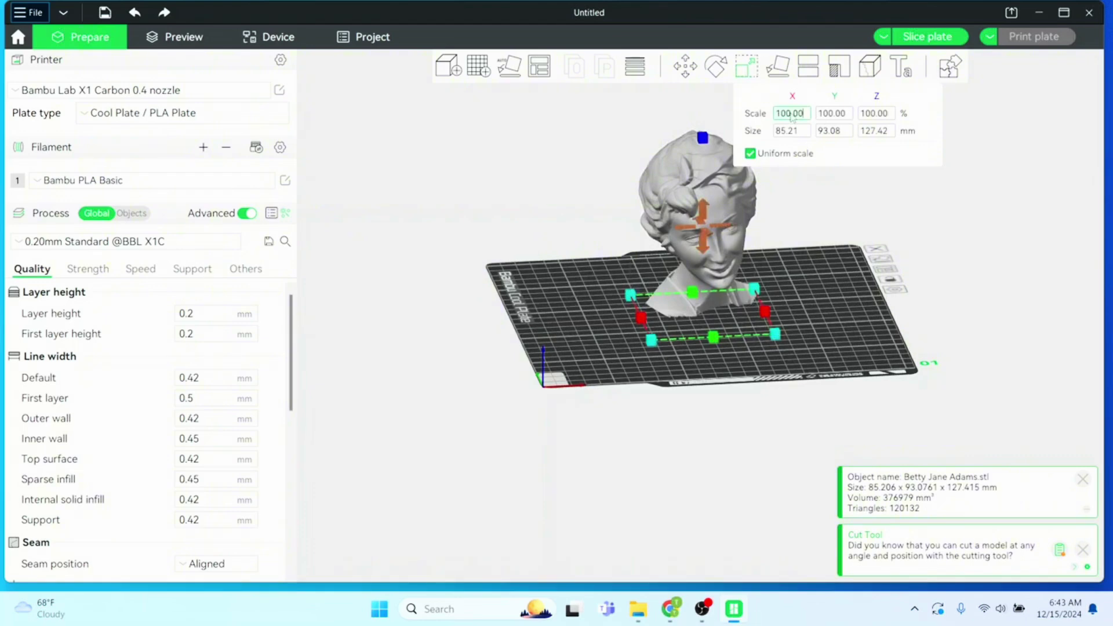
{"action": "type", "text": "50"}
{"action": "key", "text": "Return"}
{"action": "left_click", "coordinate": [787, 306]}
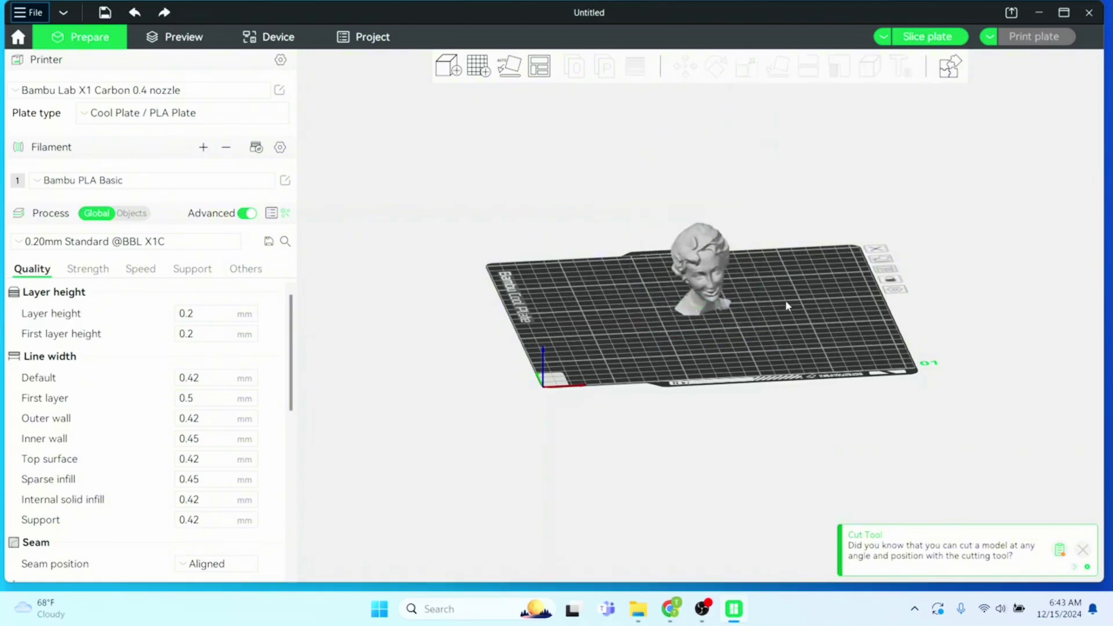
{"action": "left_click_drag", "start_coordinate": [700, 292], "coordinate": [631, 298]}
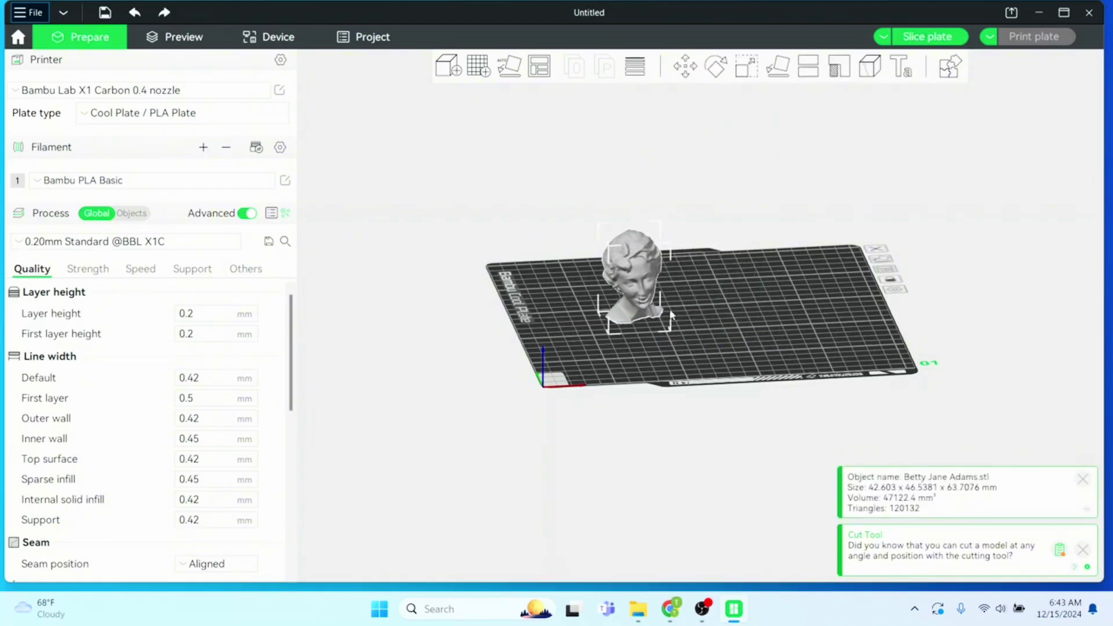
Import the man's bust from Downloads, scale it to 50%, and place it beside hers
{"action": "left_click", "coordinate": [21, 16]}
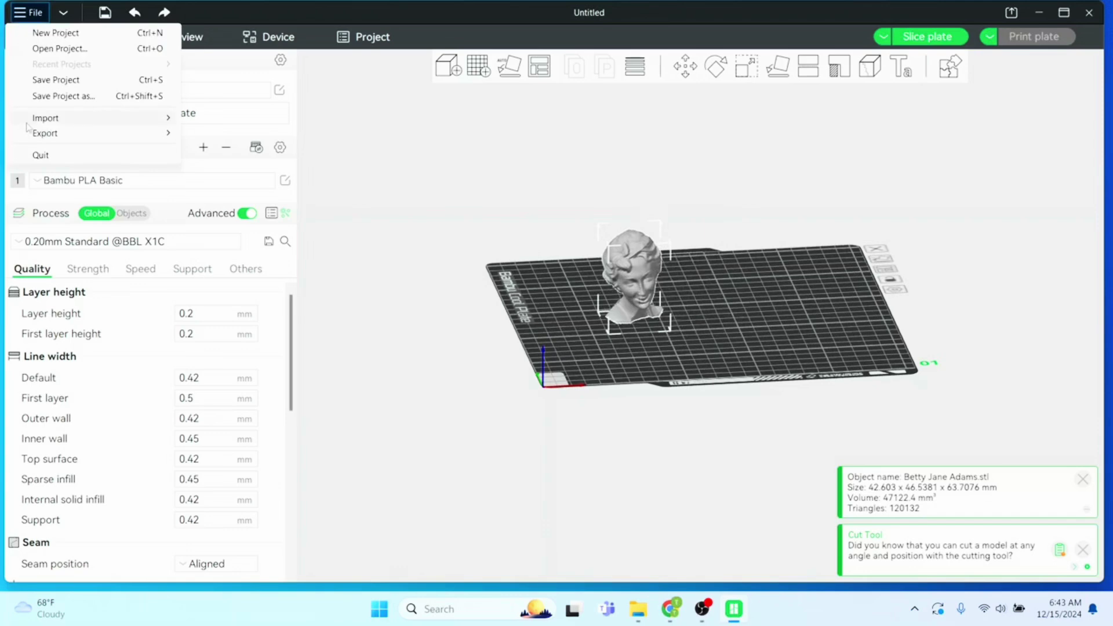
{"action": "mouse_move", "coordinate": [27, 123]}
{"action": "left_click", "coordinate": [266, 122]}
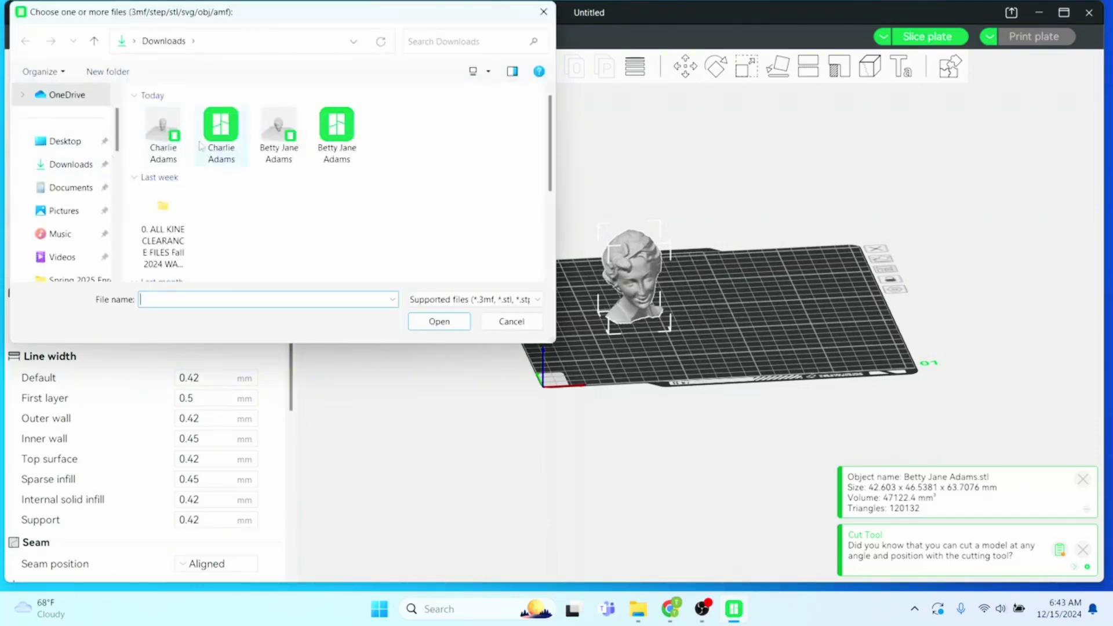
{"action": "left_click", "coordinate": [219, 128]}
{"action": "left_click", "coordinate": [455, 324]}
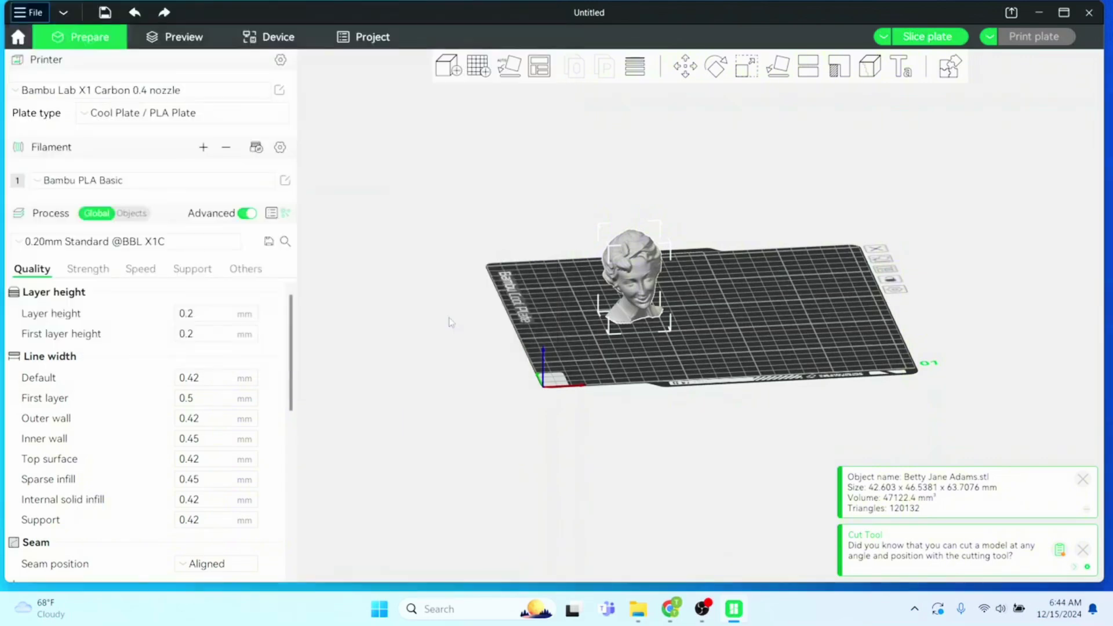
{"action": "left_click_drag", "start_coordinate": [732, 311], "coordinate": [815, 313]}
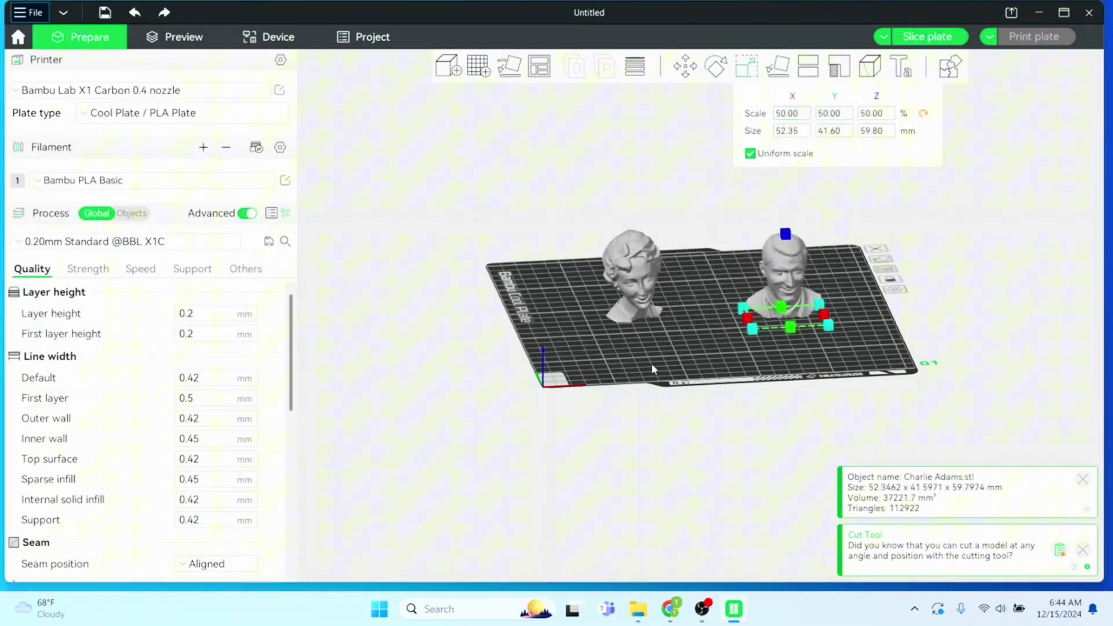
{"action": "left_click", "coordinate": [680, 352]}
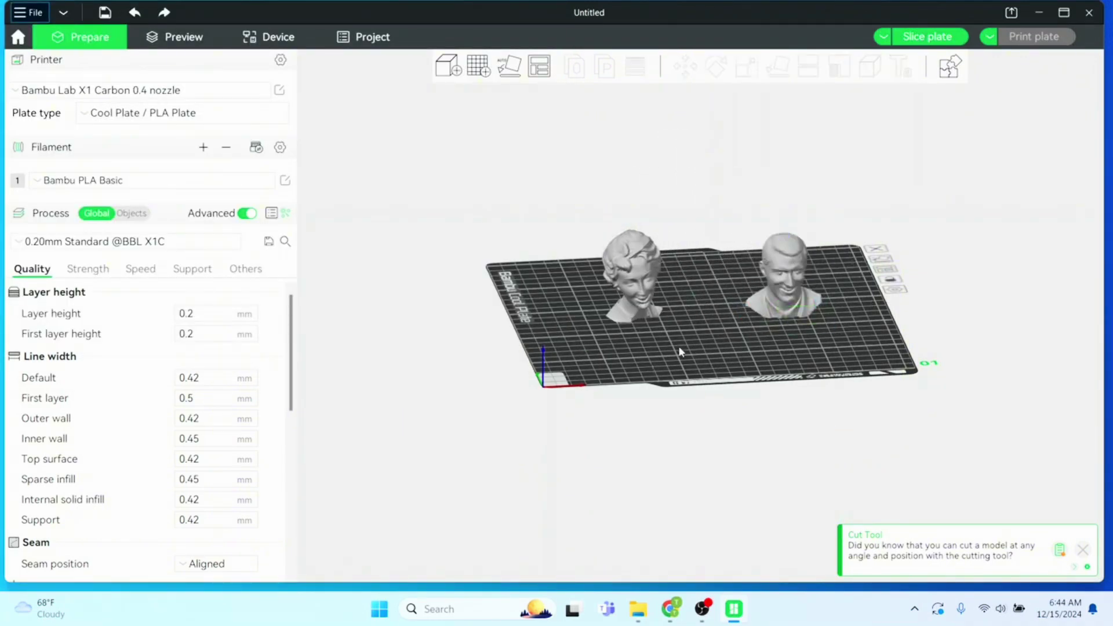
{"action": "mouse_move", "coordinate": [777, 307]}
{"action": "left_mouse_down"}
{"action": "mouse_move", "coordinate": [738, 298]}
{"action": "mouse_move", "coordinate": [719, 334]}
{"action": "mouse_move", "coordinate": [695, 334]}
{"action": "mouse_move", "coordinate": [746, 345]}
{"action": "mouse_move", "coordinate": [730, 350]}
{"action": "mouse_move", "coordinate": [705, 343]}
{"action": "mouse_move", "coordinate": [771, 322]}
{"action": "left_mouse_up"}
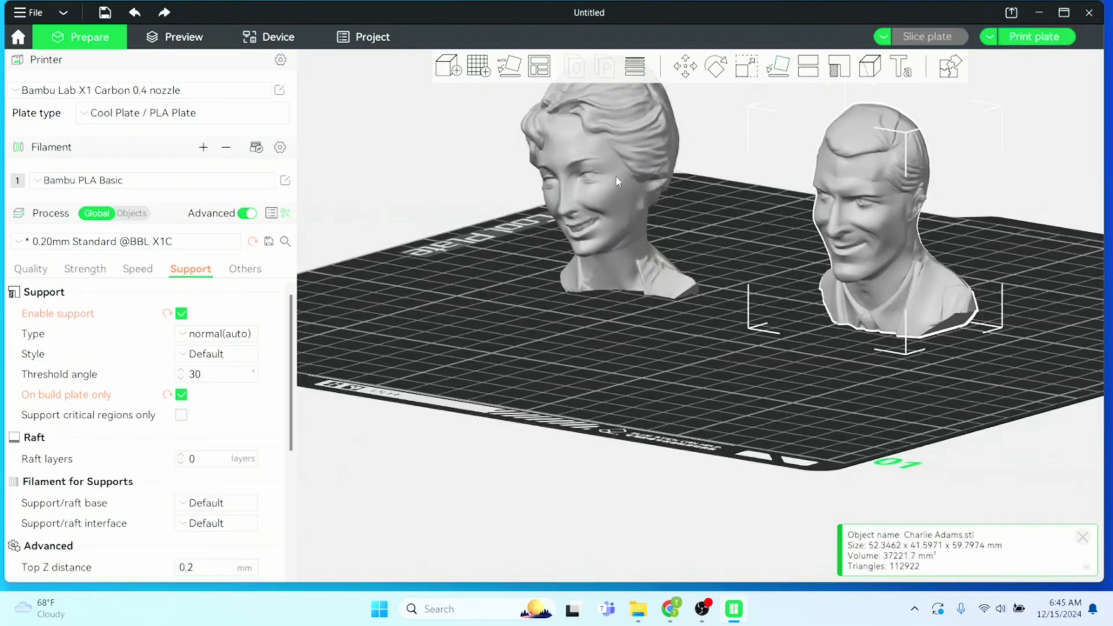
Cut the woman's bust flat at about 3.26 mm, discarding the lower part
{"action": "left_click", "coordinate": [615, 176]}
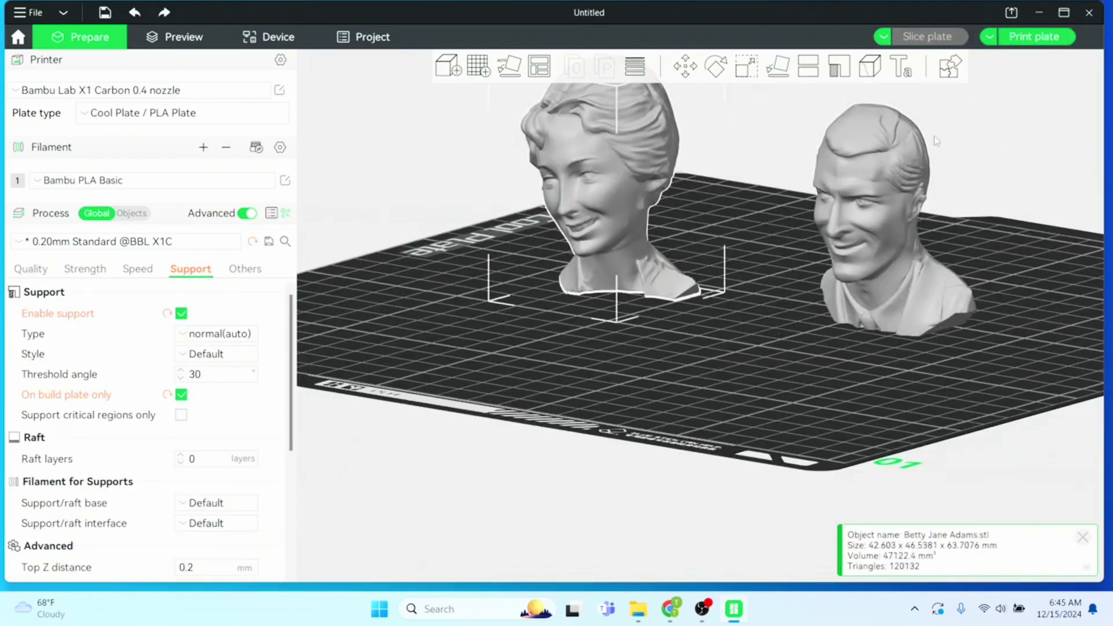
{"action": "left_click", "coordinate": [809, 68]}
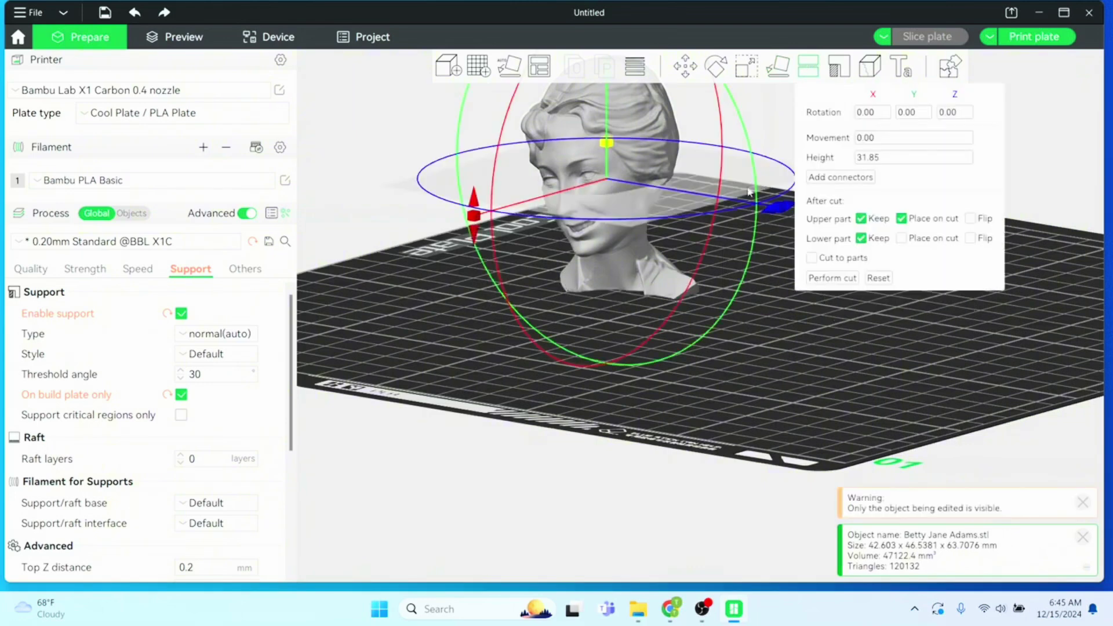
{"action": "left_click_drag", "start_coordinate": [609, 150], "coordinate": [607, 258]}
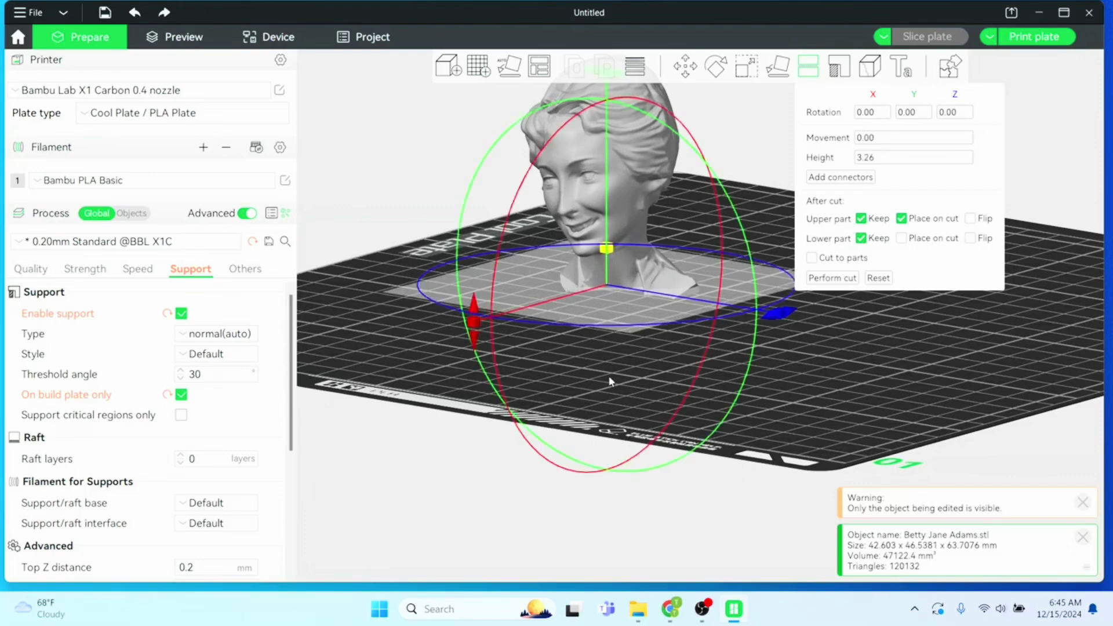
{"action": "mouse_move", "coordinate": [611, 381]}
{"action": "left_mouse_down"}
{"action": "mouse_move", "coordinate": [649, 359]}
{"action": "mouse_move", "coordinate": [604, 373]}
{"action": "mouse_move", "coordinate": [605, 387]}
{"action": "left_mouse_up"}
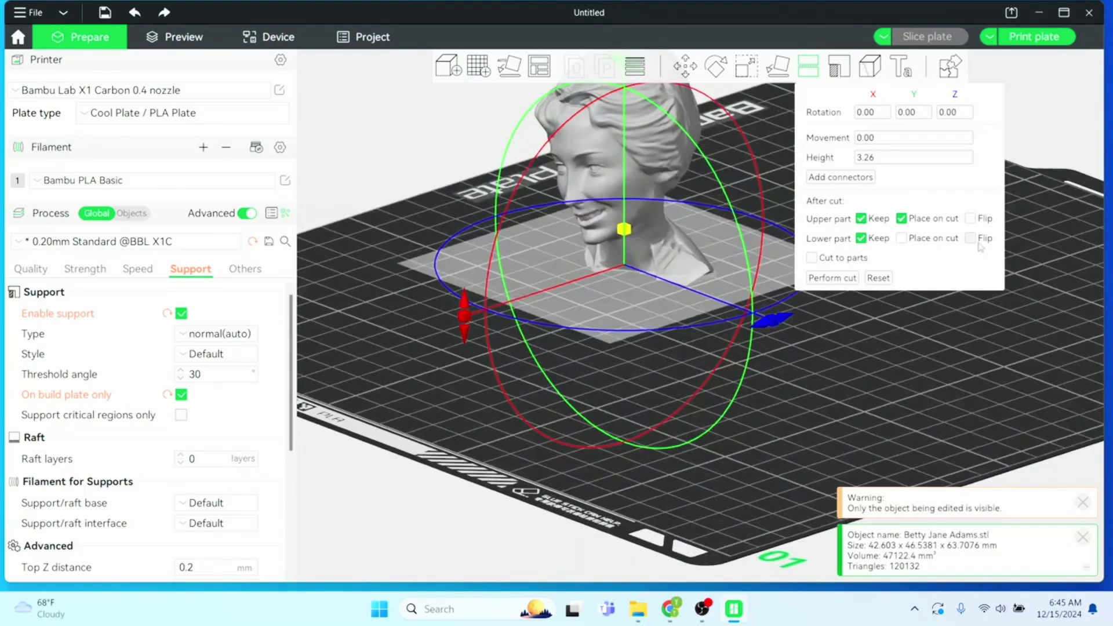
{"action": "left_click", "coordinate": [861, 238]}
{"action": "left_click", "coordinate": [821, 281]}
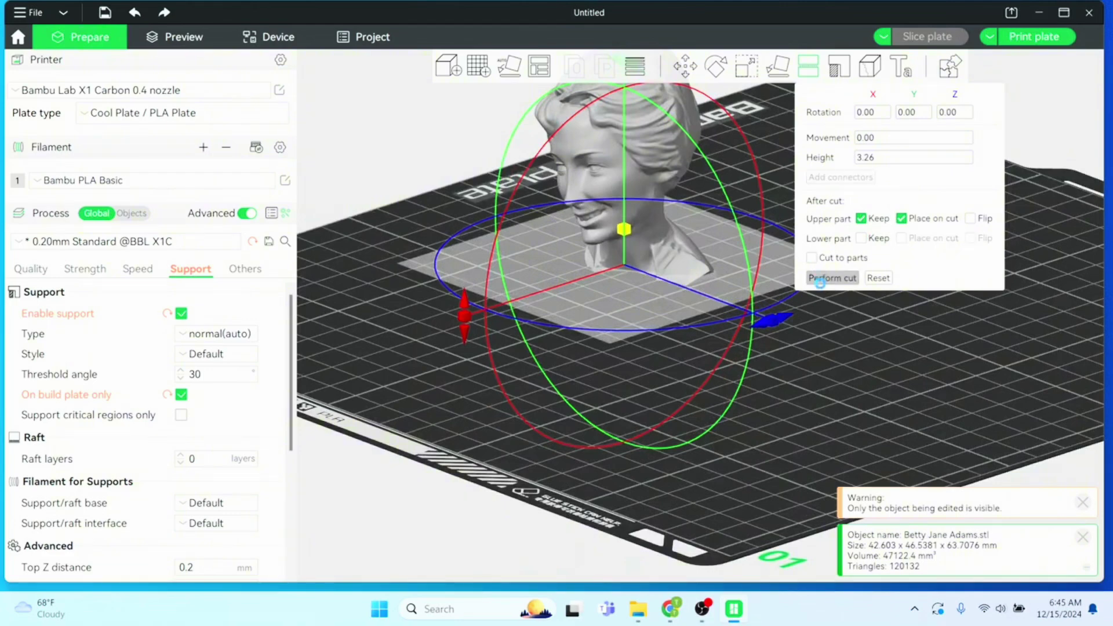
{"action": "left_click_drag", "start_coordinate": [689, 380], "coordinate": [727, 371]}
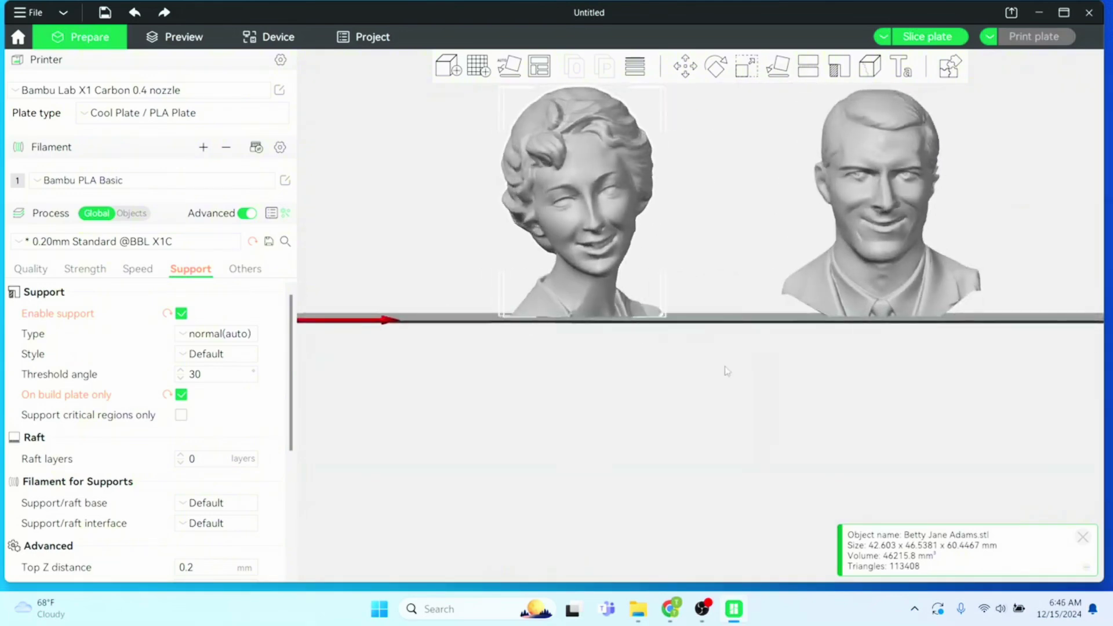
Cut the man's bust at 0.45 mm height, keeping only the upper part
{"action": "left_click", "coordinate": [850, 133]}
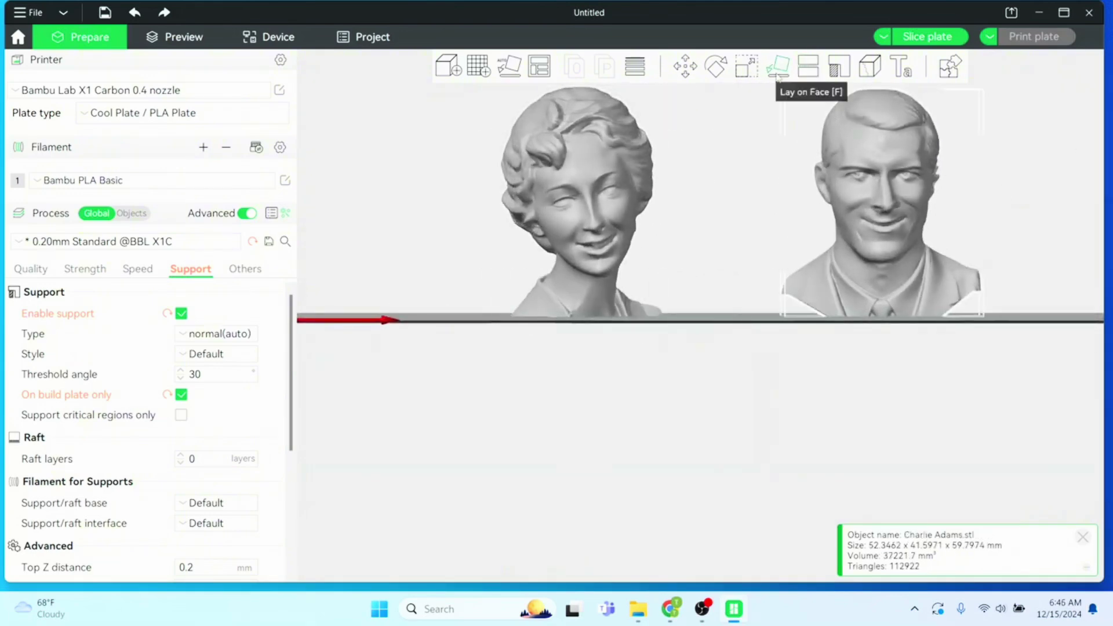
{"action": "left_click", "coordinate": [808, 67]}
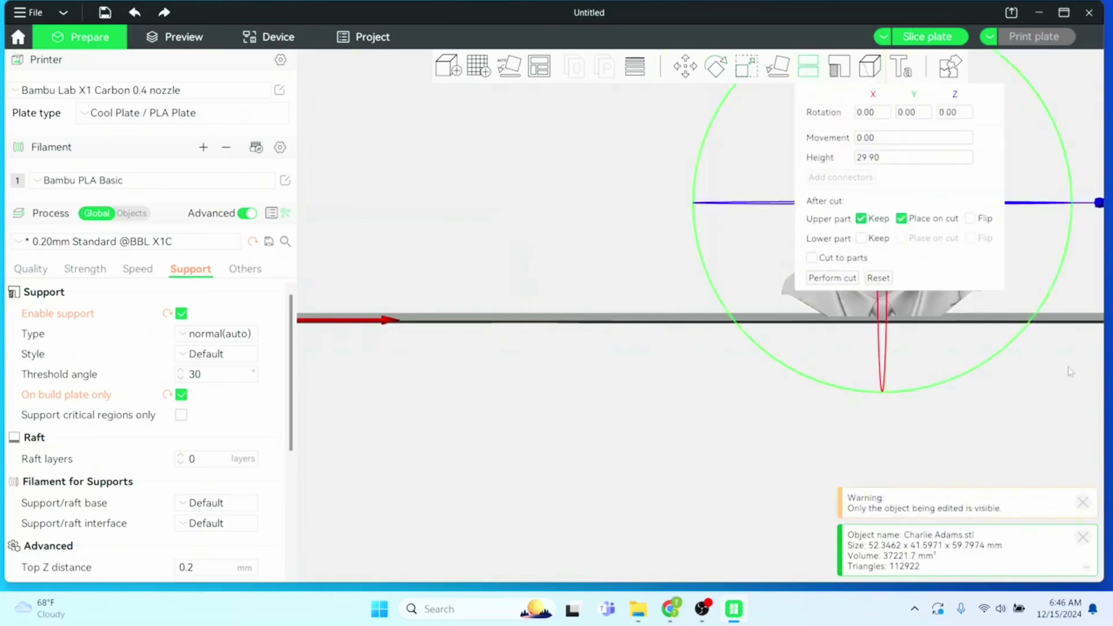
{"action": "left_click_drag", "start_coordinate": [994, 393], "coordinate": [909, 411]}
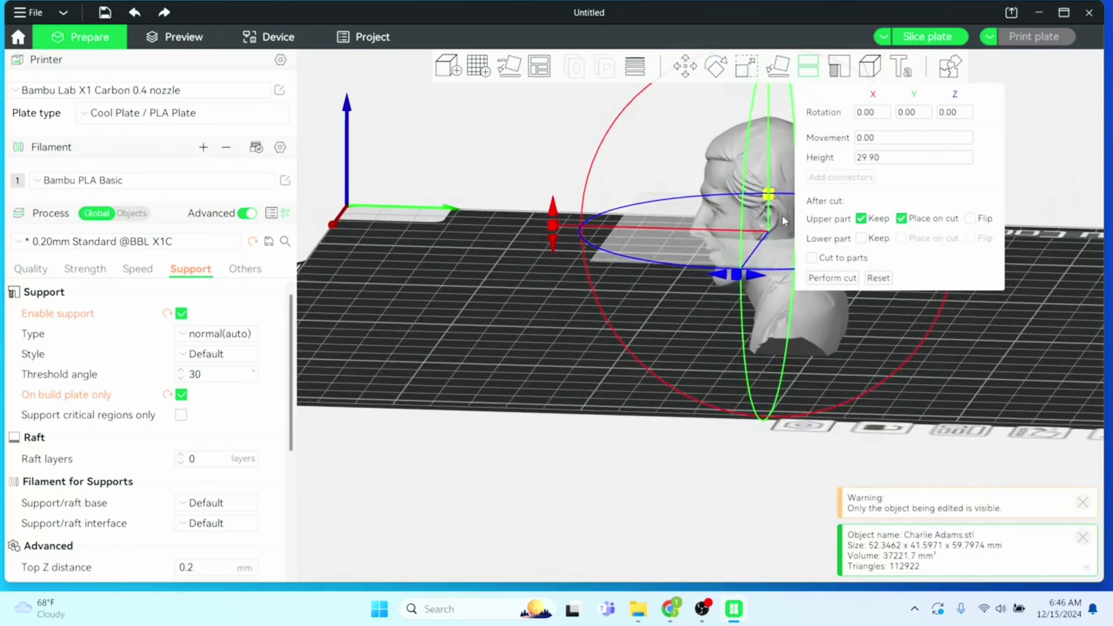
{"action": "left_click_drag", "start_coordinate": [768, 195], "coordinate": [759, 311]}
{"action": "left_click_drag", "start_coordinate": [652, 341], "coordinate": [697, 348]}
{"action": "right_click_drag", "start_coordinate": [696, 227], "coordinate": [461, 228]}
{"action": "left_click_drag", "start_coordinate": [644, 294], "coordinate": [641, 299]}
{"action": "mouse_move", "coordinate": [580, 344]}
{"action": "left_mouse_down"}
{"action": "mouse_move", "coordinate": [572, 318]}
{"action": "mouse_move", "coordinate": [582, 337]}
{"action": "left_mouse_up"}
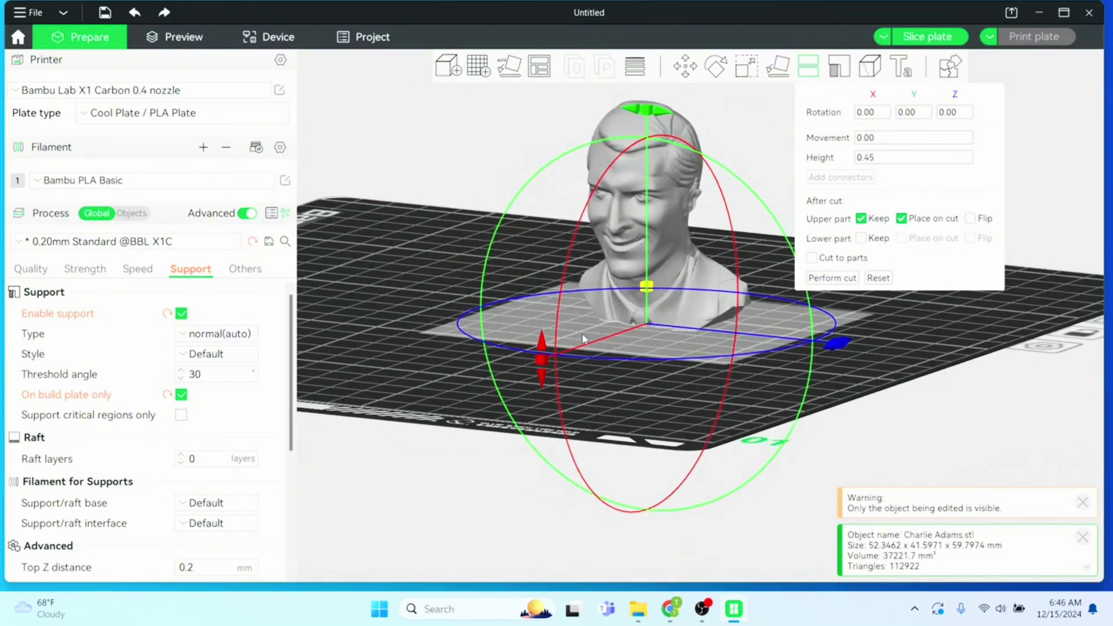
{"action": "left_click", "coordinate": [821, 281]}
Slice both busts with supports (1h15m, 32.71 g) and bring up the send print job dialog
{"action": "left_click", "coordinate": [806, 364]}
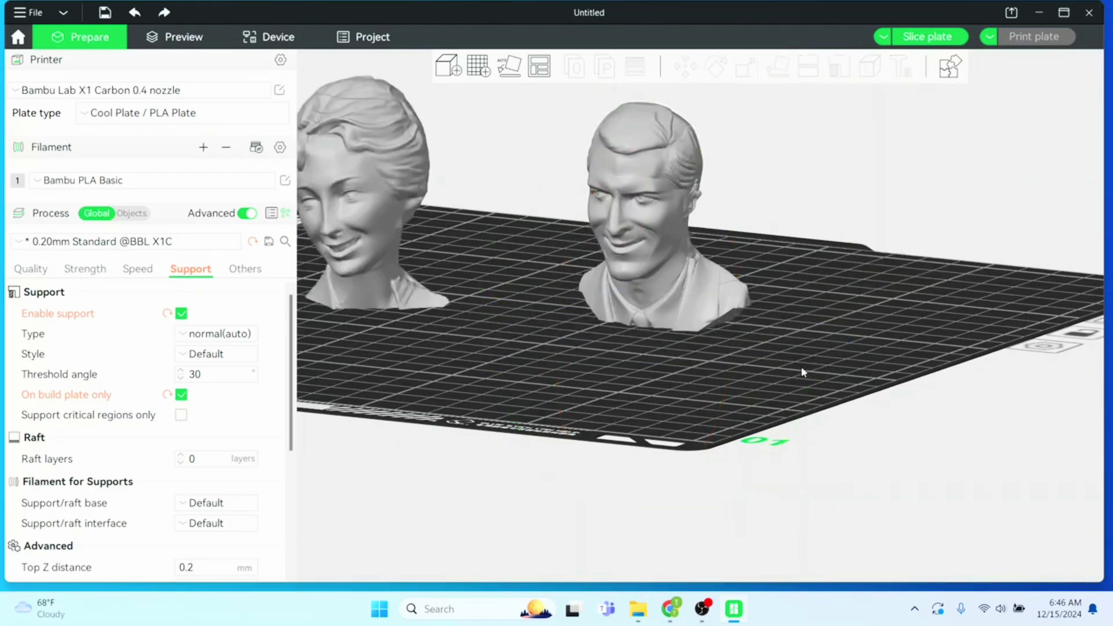
{"action": "left_click_drag", "start_coordinate": [803, 371], "coordinate": [756, 448]}
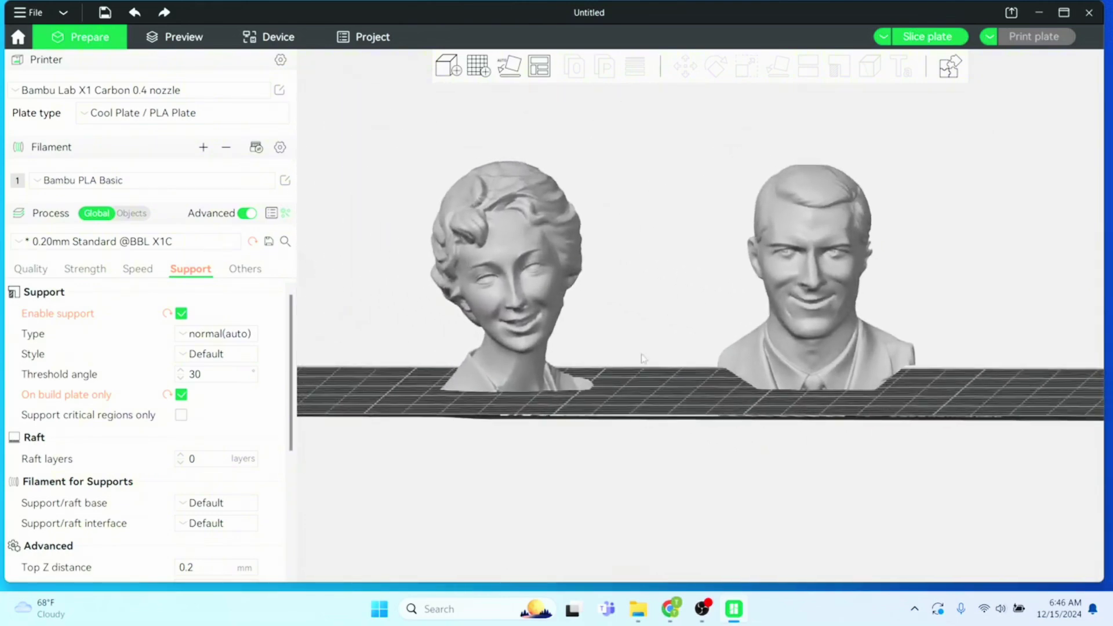
{"action": "left_click_drag", "start_coordinate": [642, 358], "coordinate": [641, 361]}
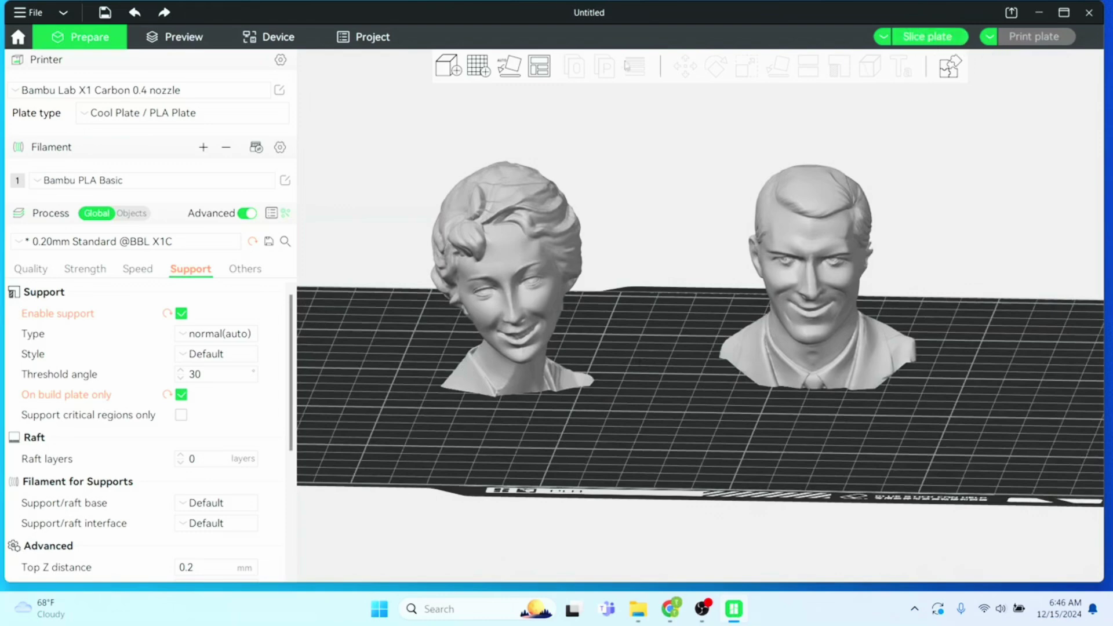
{"action": "left_click", "coordinate": [181, 36]}
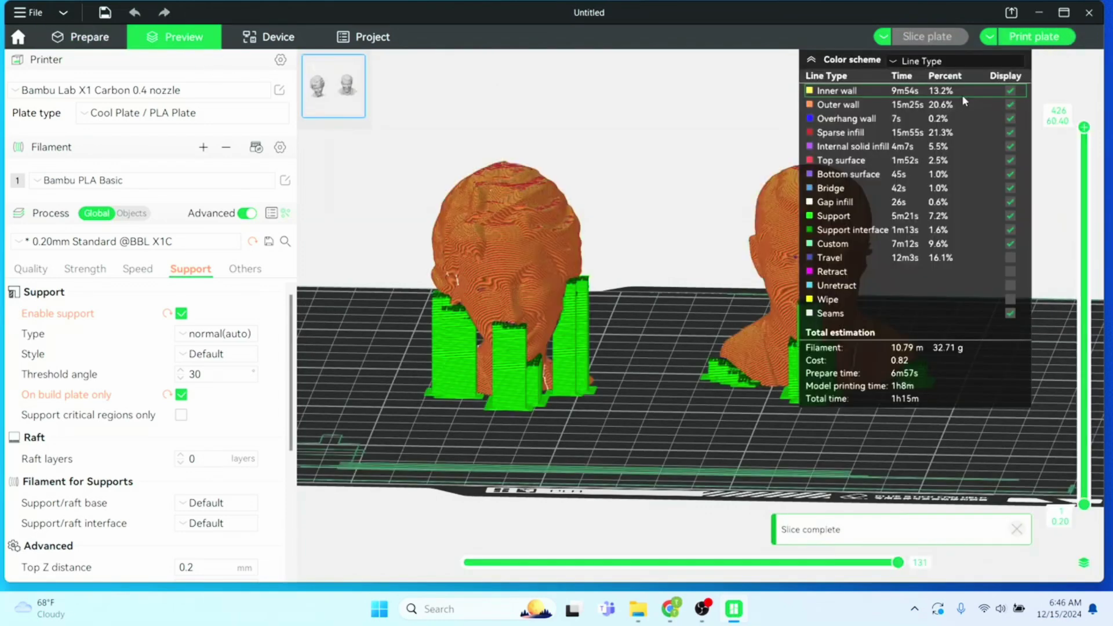
{"action": "left_click", "coordinate": [1033, 37]}
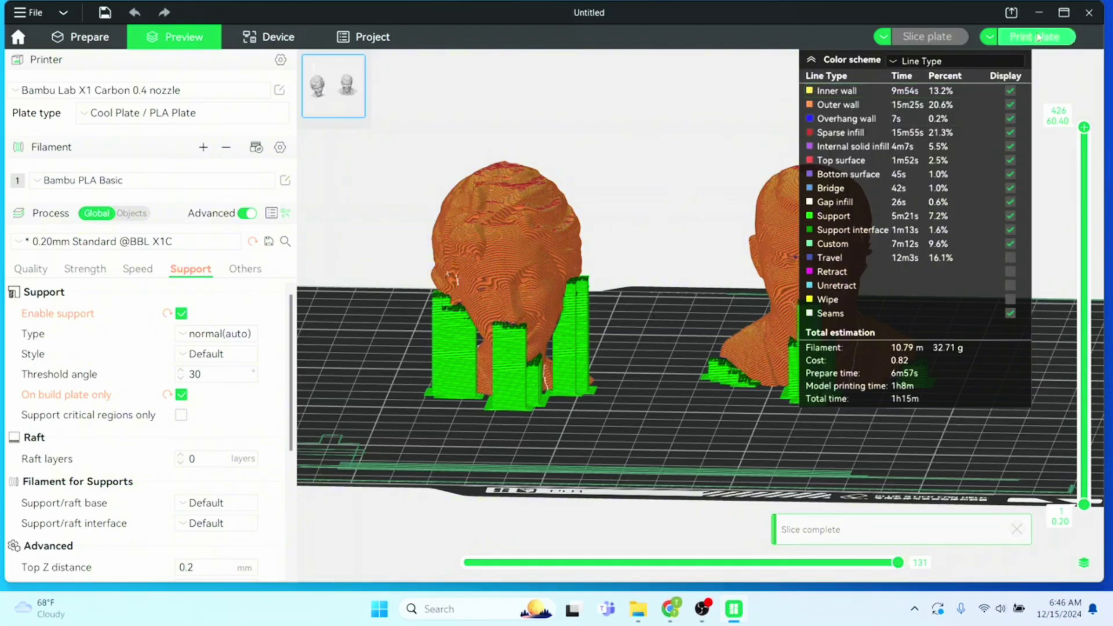